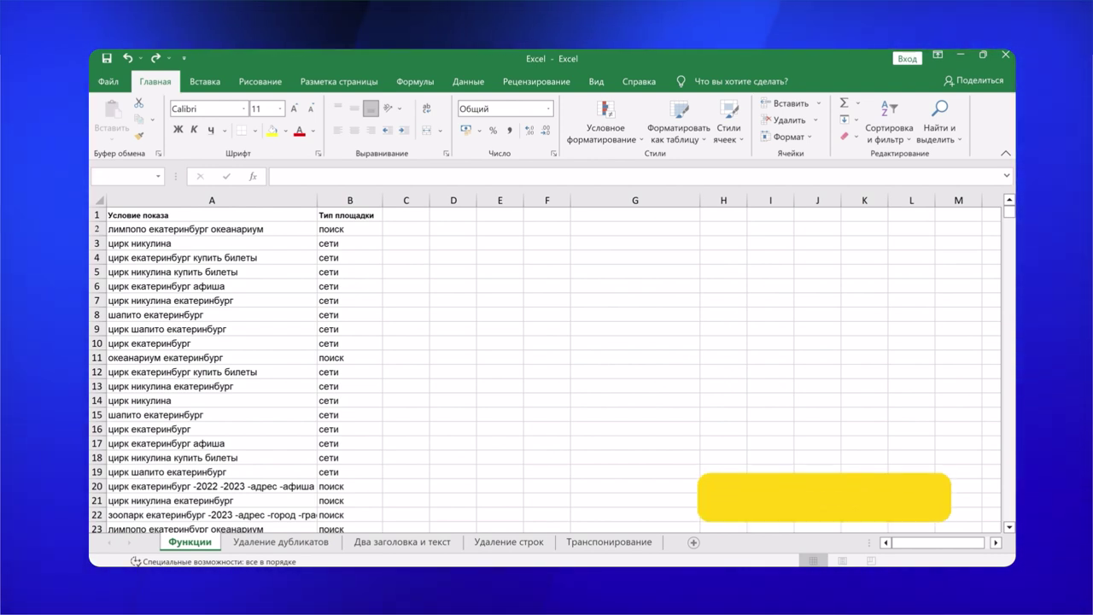
- Search the sheet for 'дельфинар' and list all matching cells with Find All
key(ctrl+f)
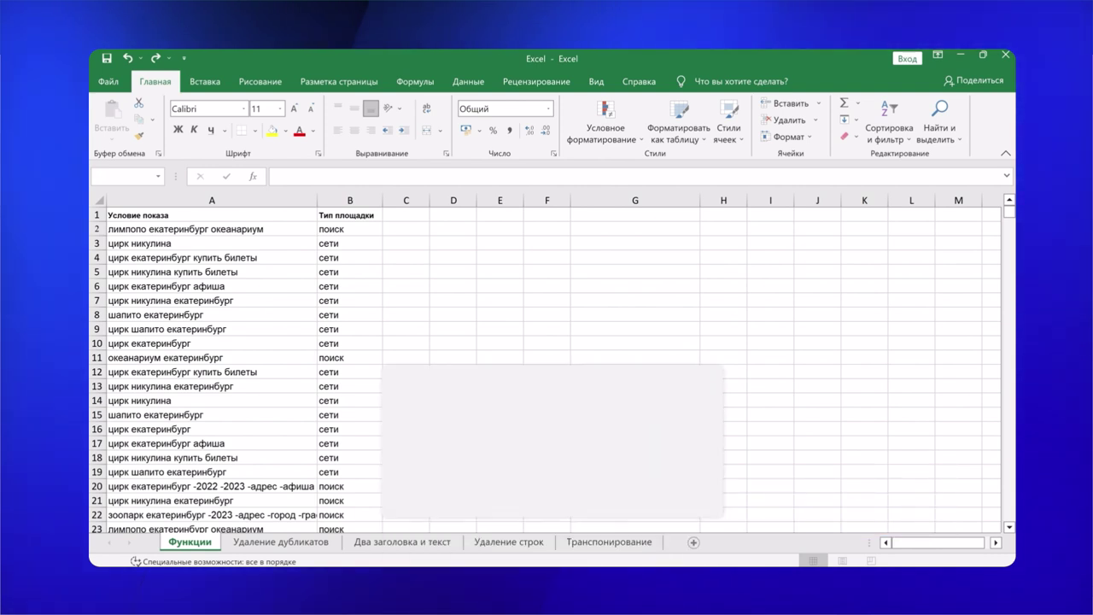
click(706, 240)
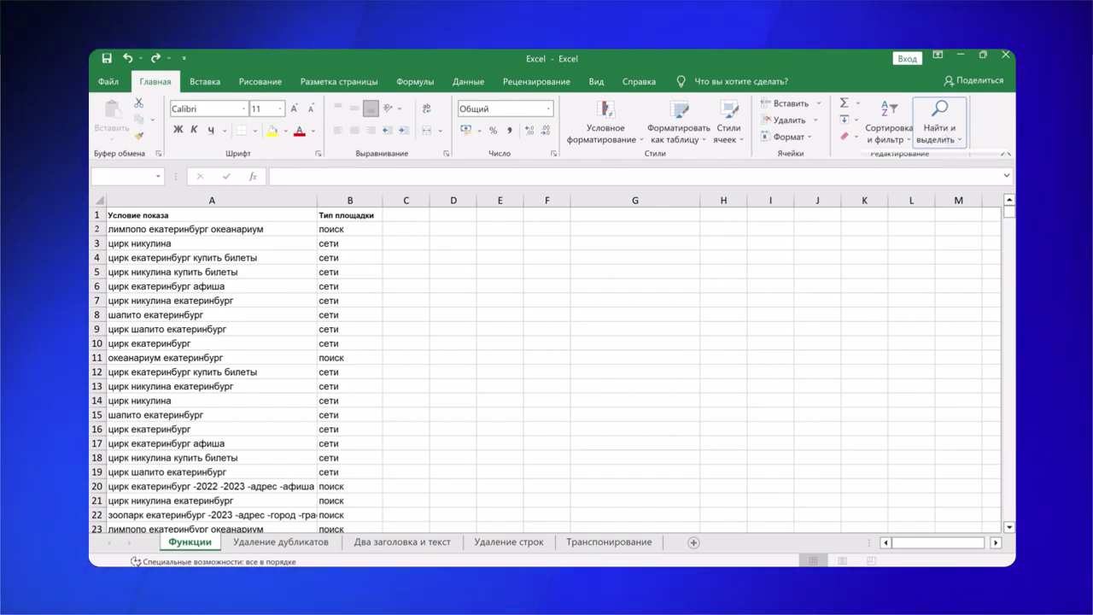
click(940, 128)
click(903, 153)
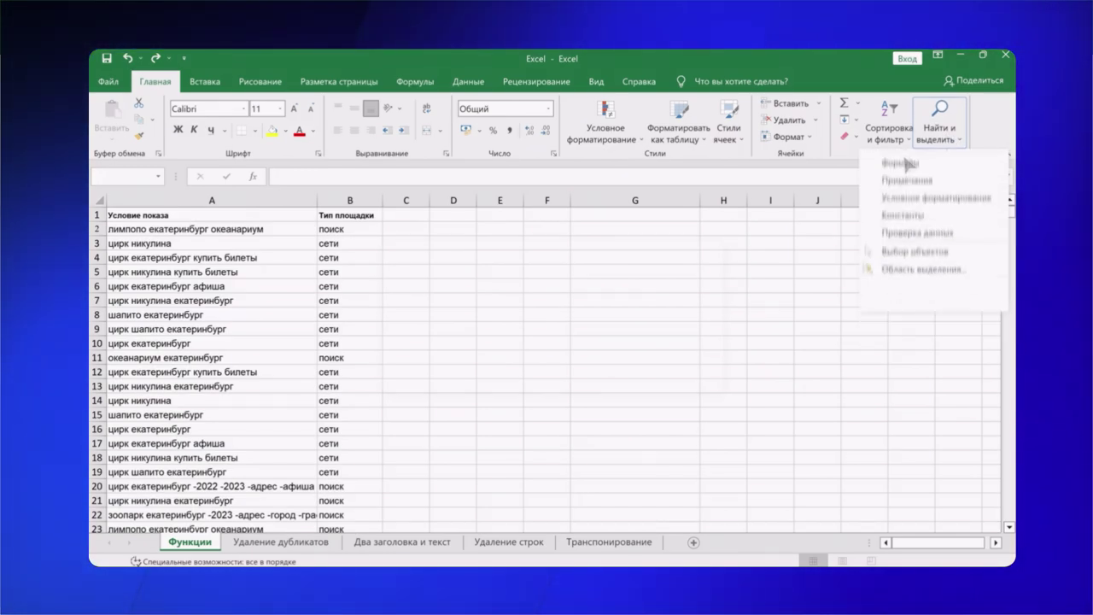
text(дельфинар)
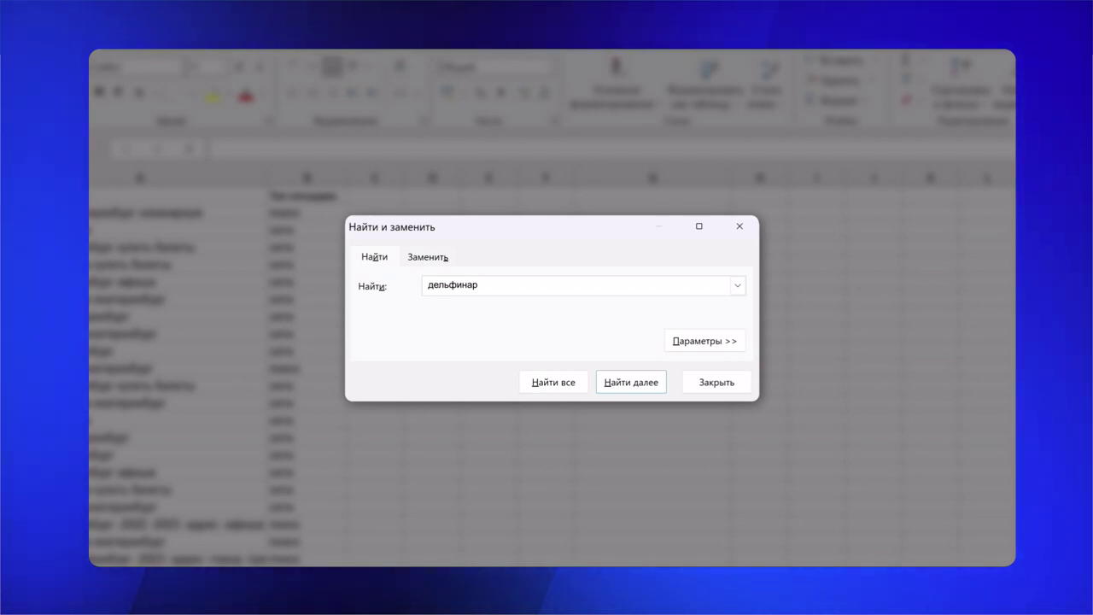
click(571, 381)
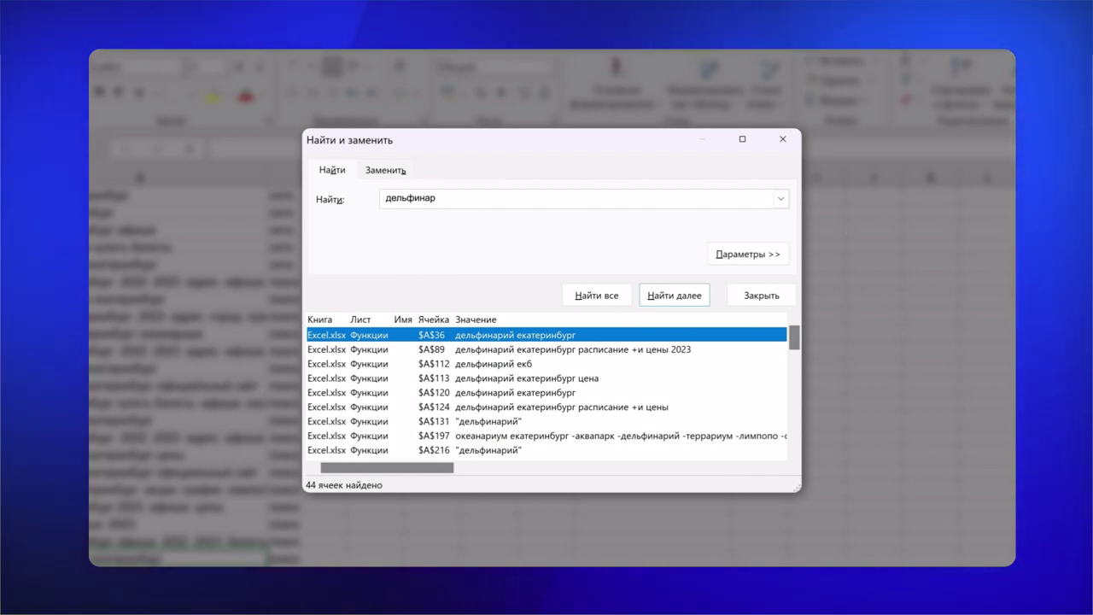
- Select all 44 found cells, fill them yellow, and bring up the replace options
click(560, 393)
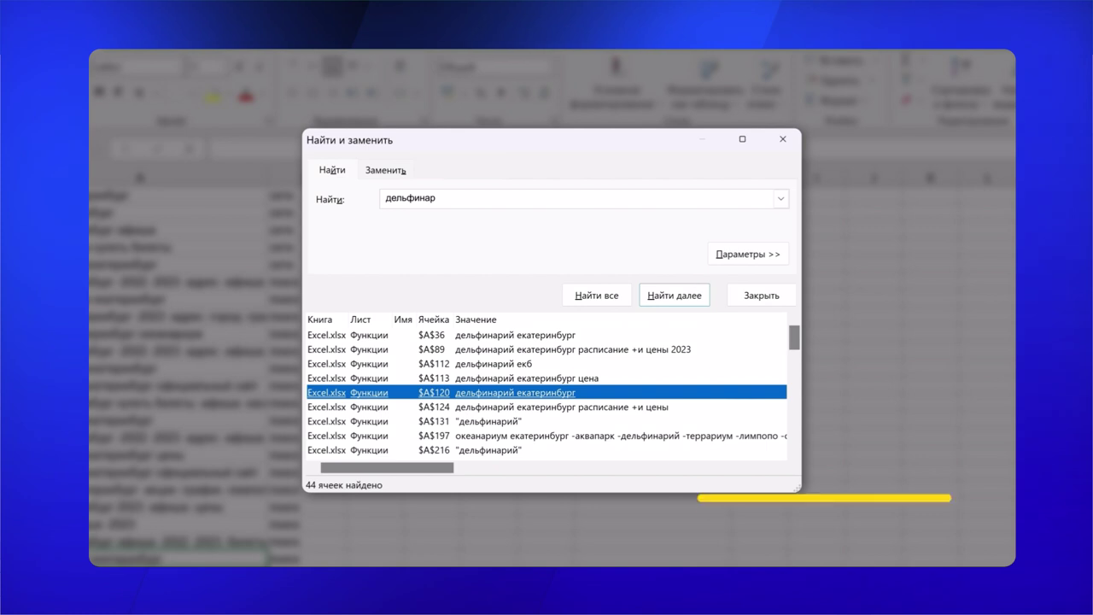
key(ctrl+a)
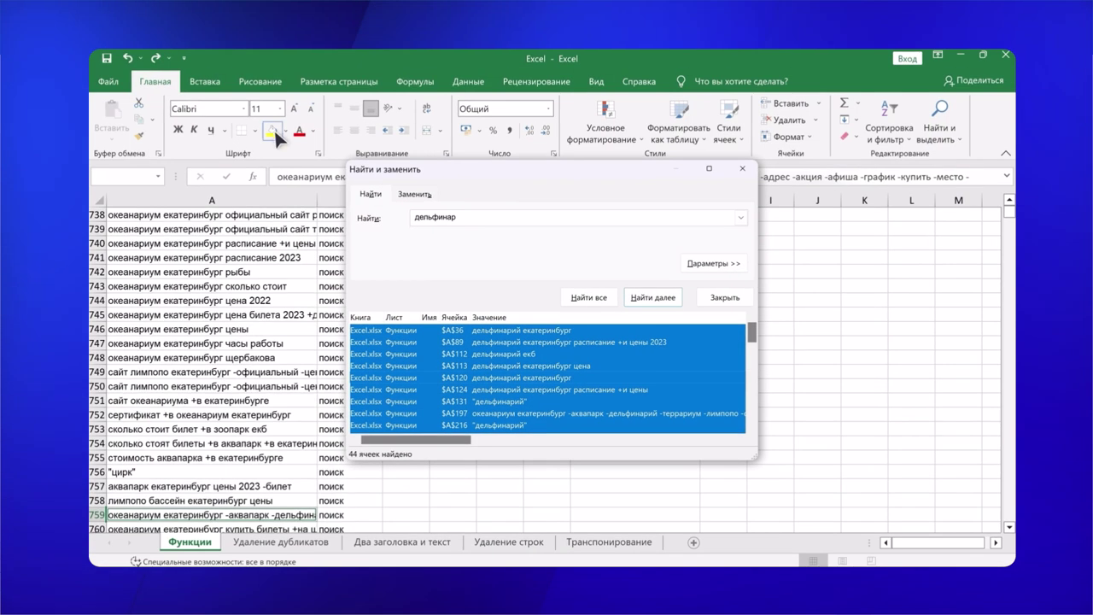
click(275, 128)
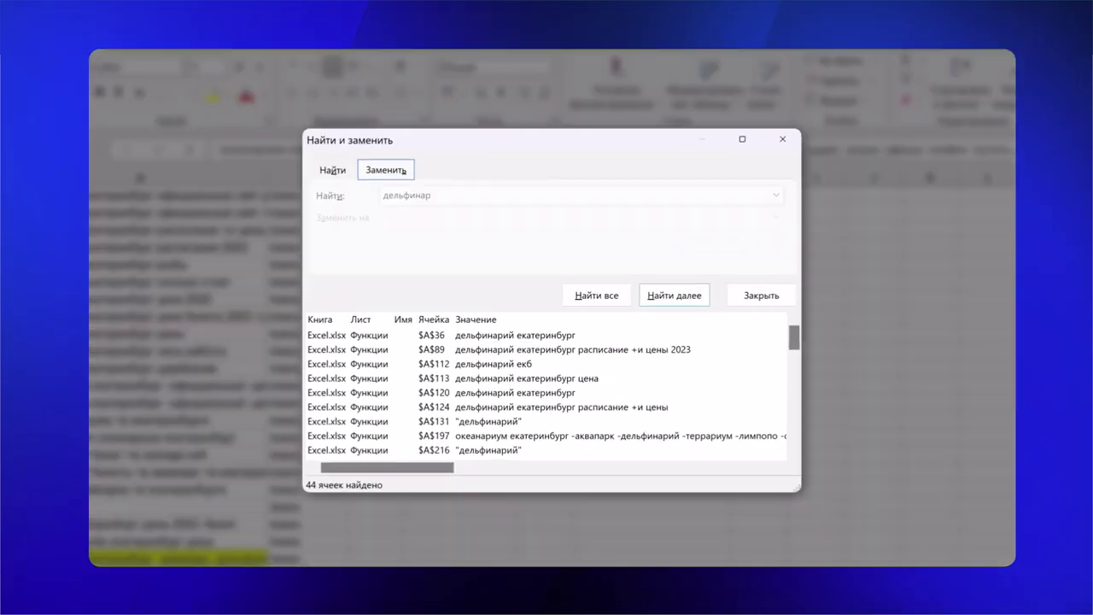
click(425, 196)
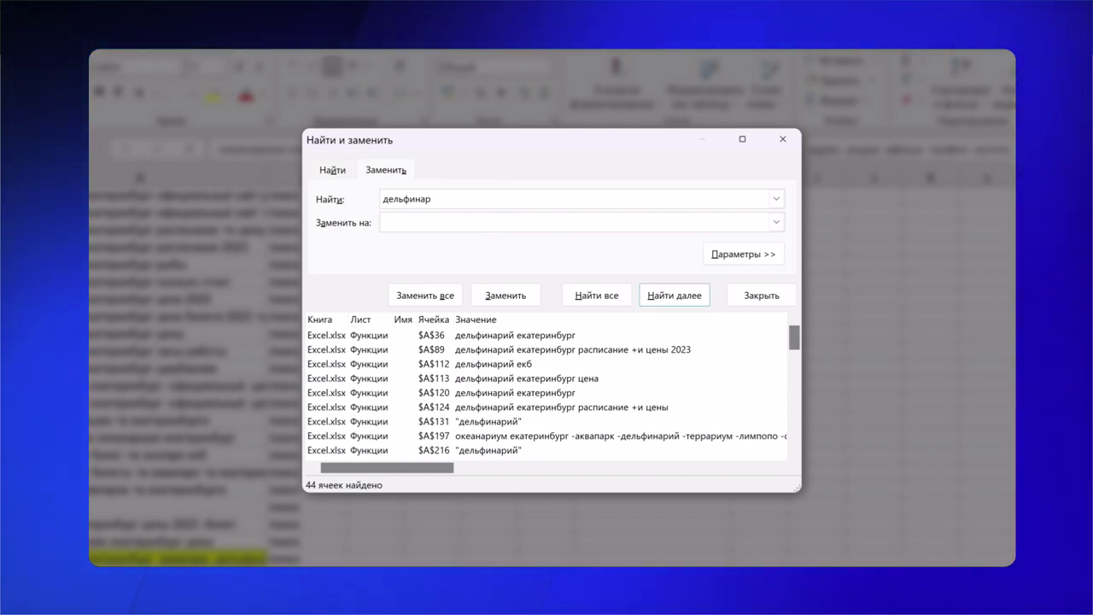
- Replace '-*' with nothing across column A to strip the minus-word parts
double_click(462, 198)
key(BackSpace)
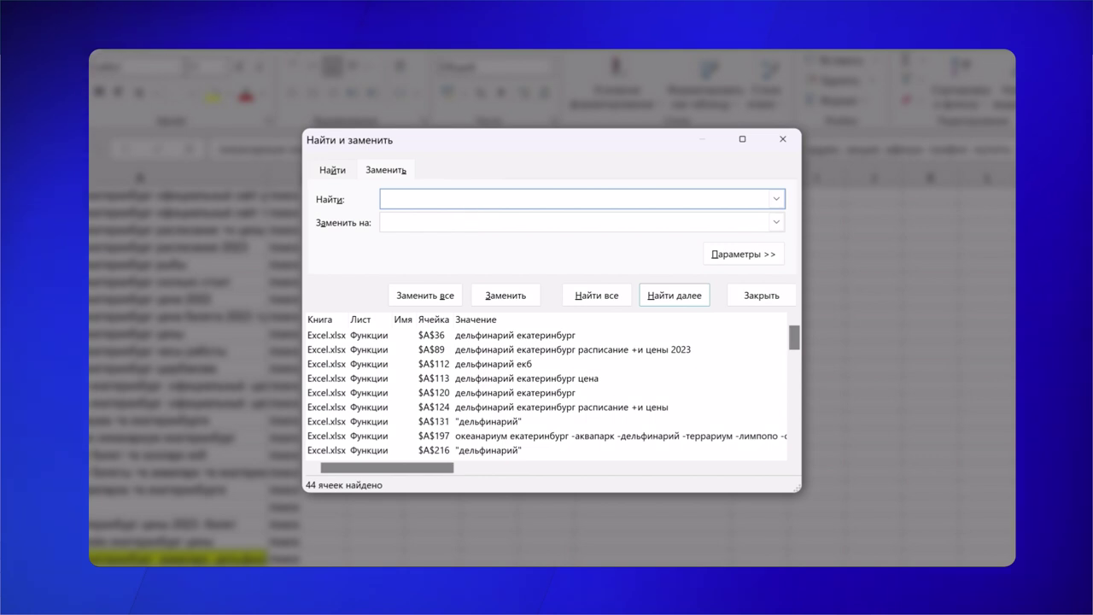
text(-)
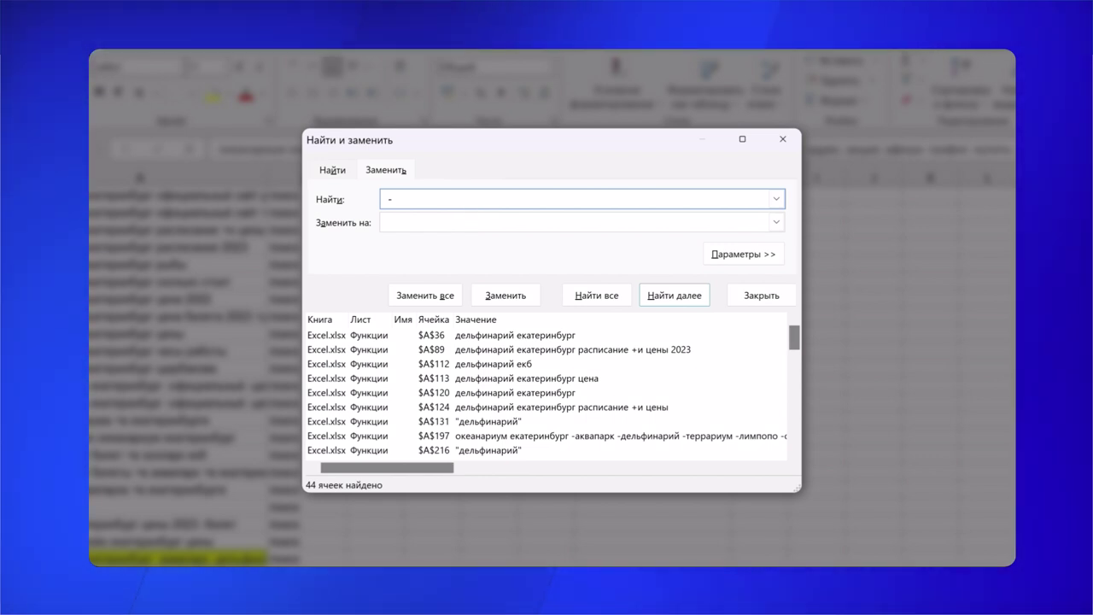
text(*)
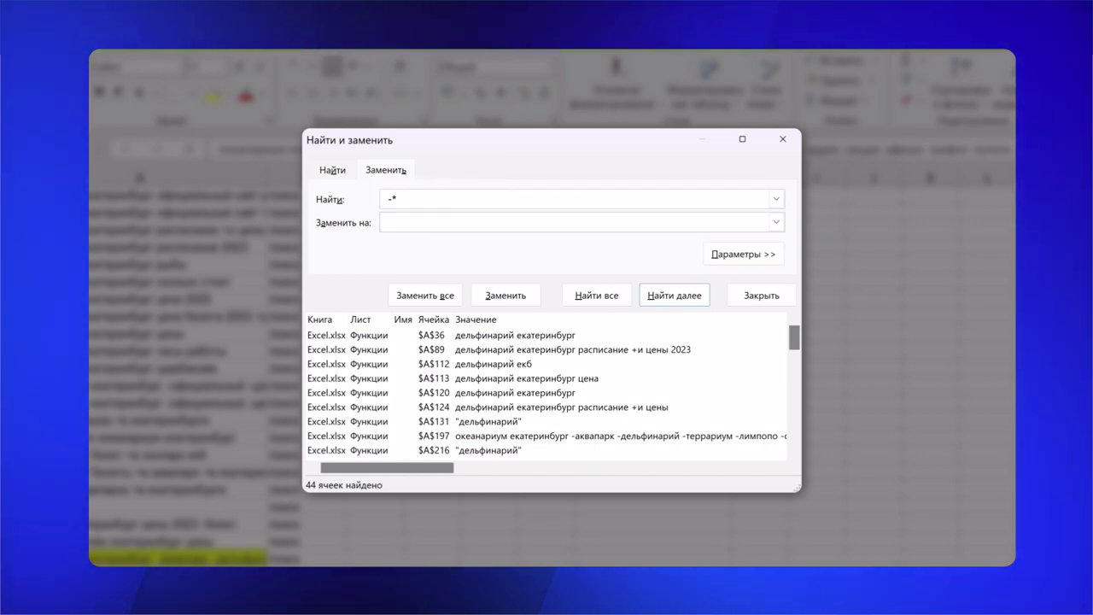
click(581, 222)
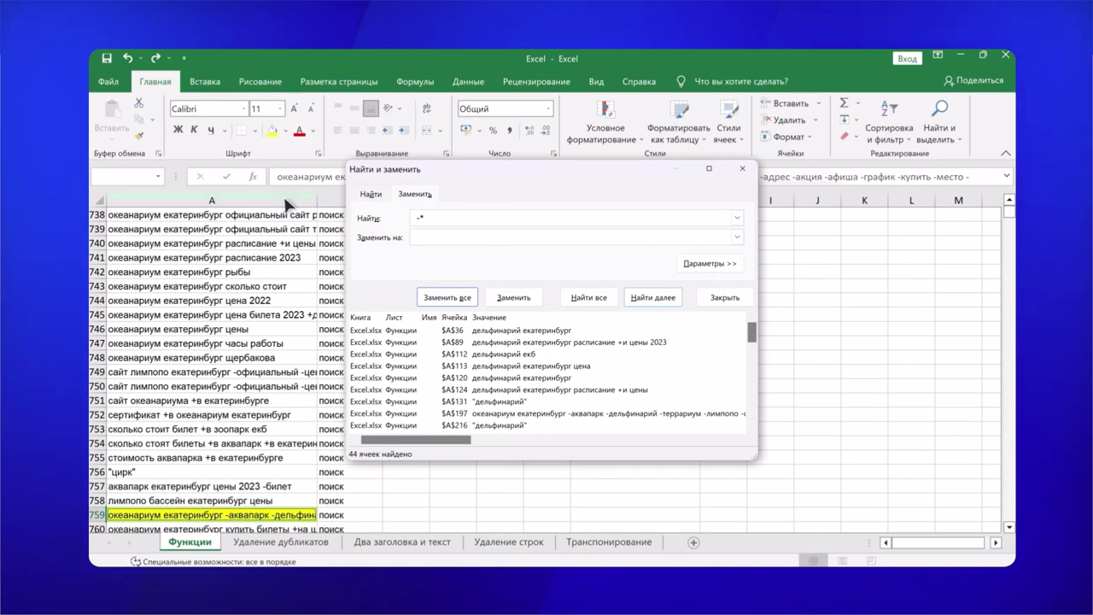
drag(294, 214, 295, 525)
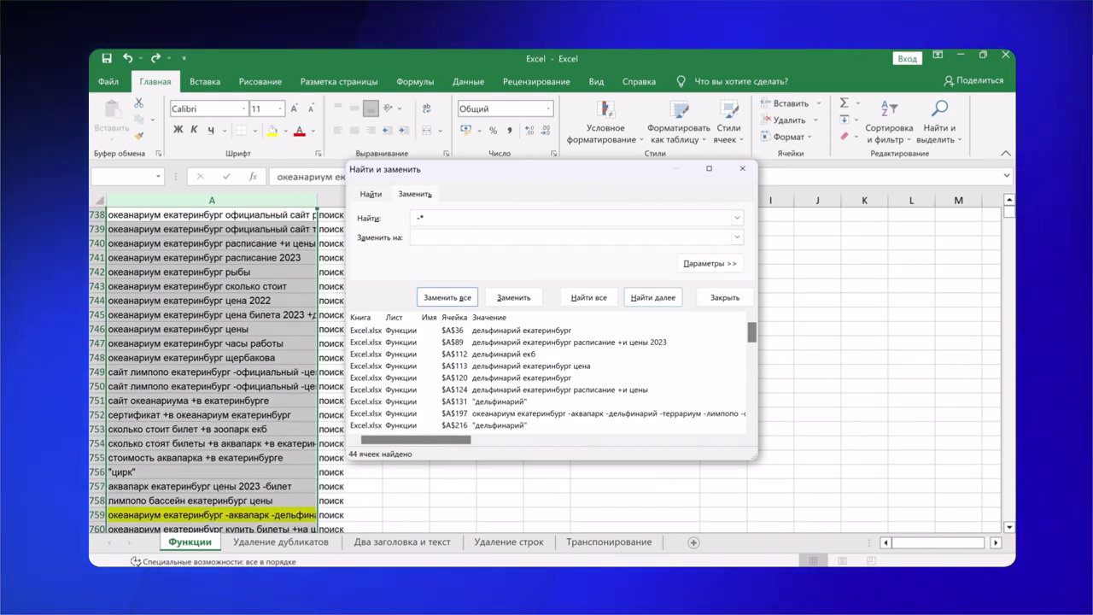
click(447, 297)
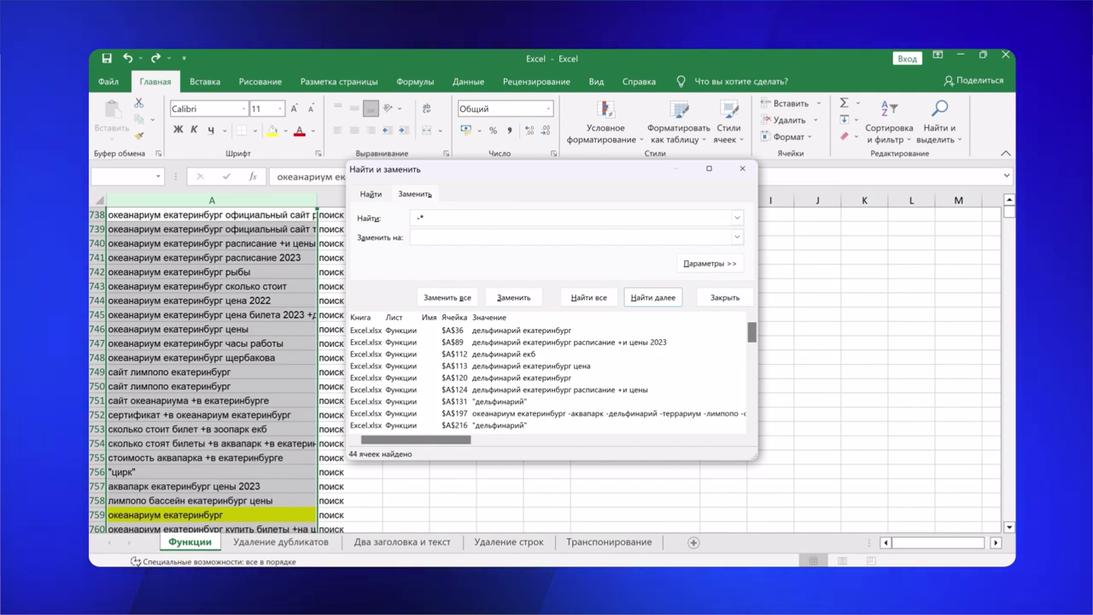
- Set row 759's fill to No Fill to remove the yellow
click(285, 131)
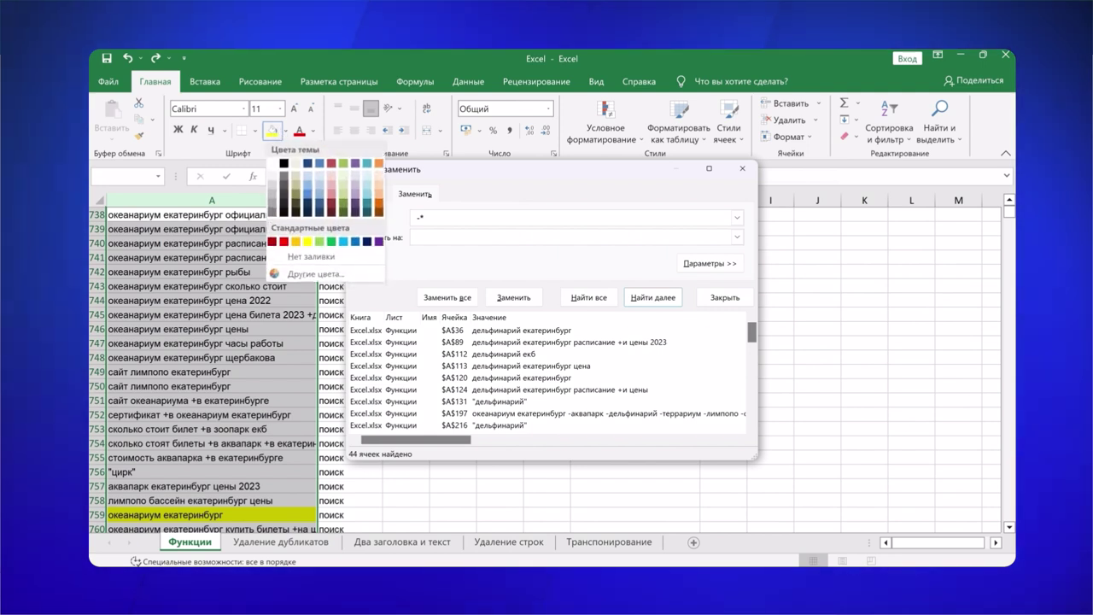
click(312, 261)
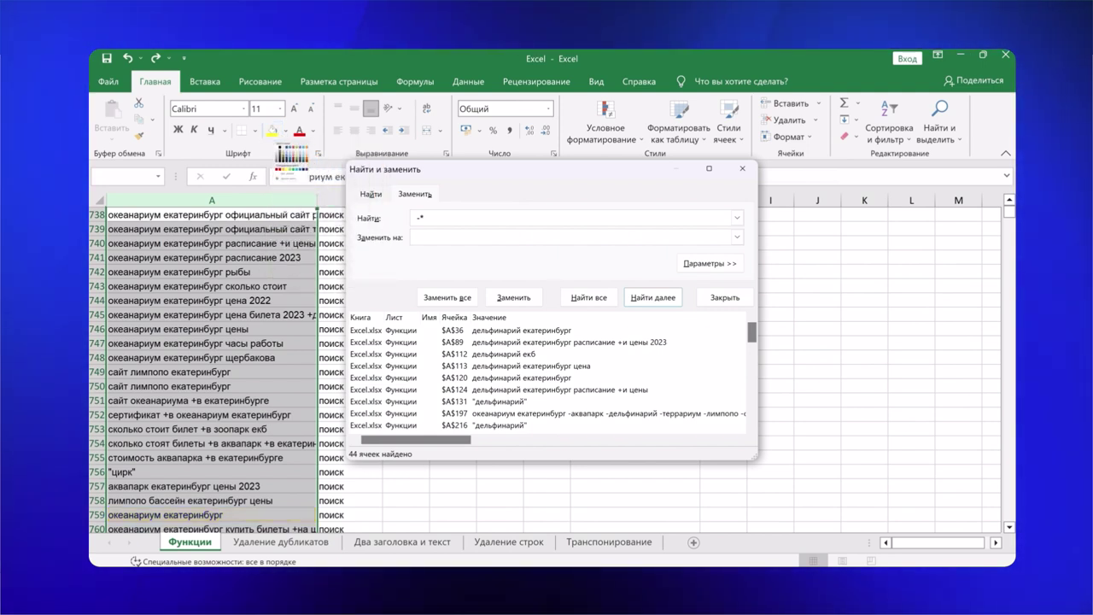
click(370, 194)
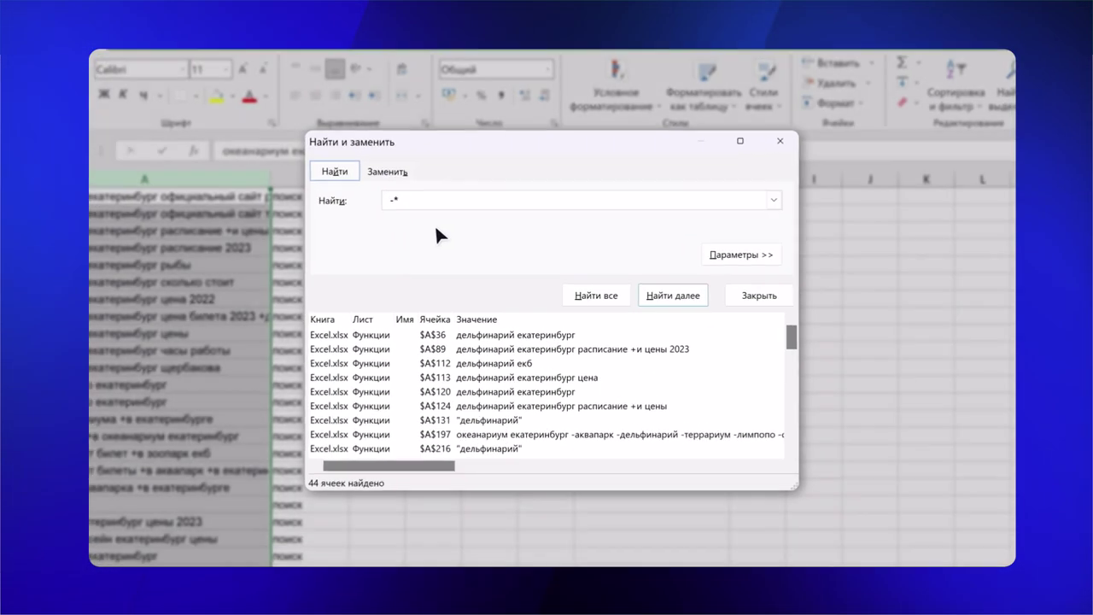
- Find all 'дельфинар' cells again and fill every match yellow
key(BackSpace)
key(BackSpace)
text(дельфи)
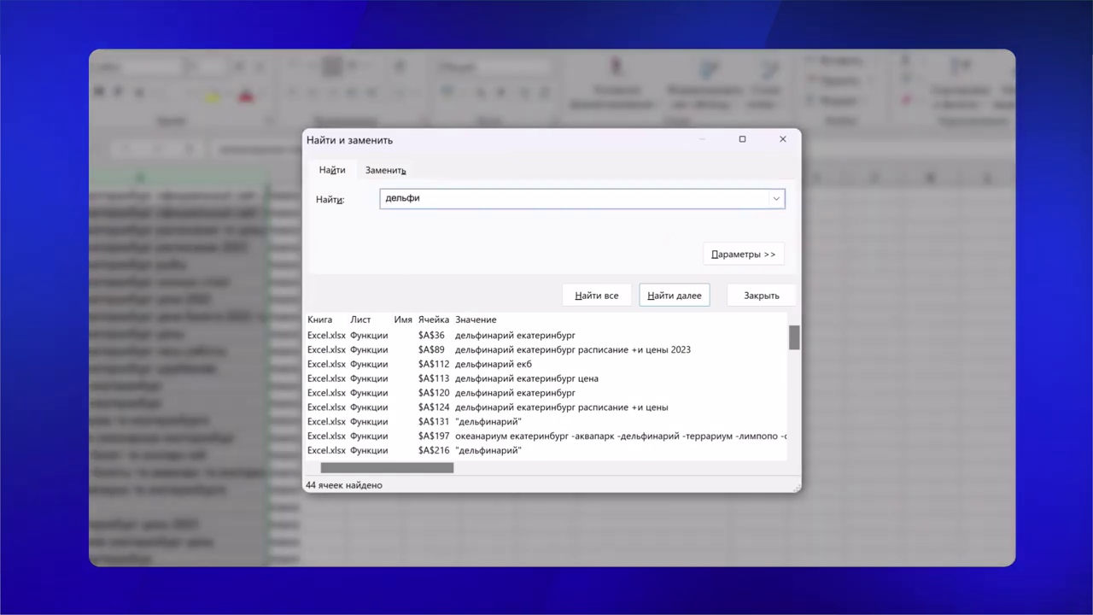
text(нар)
click(596, 295)
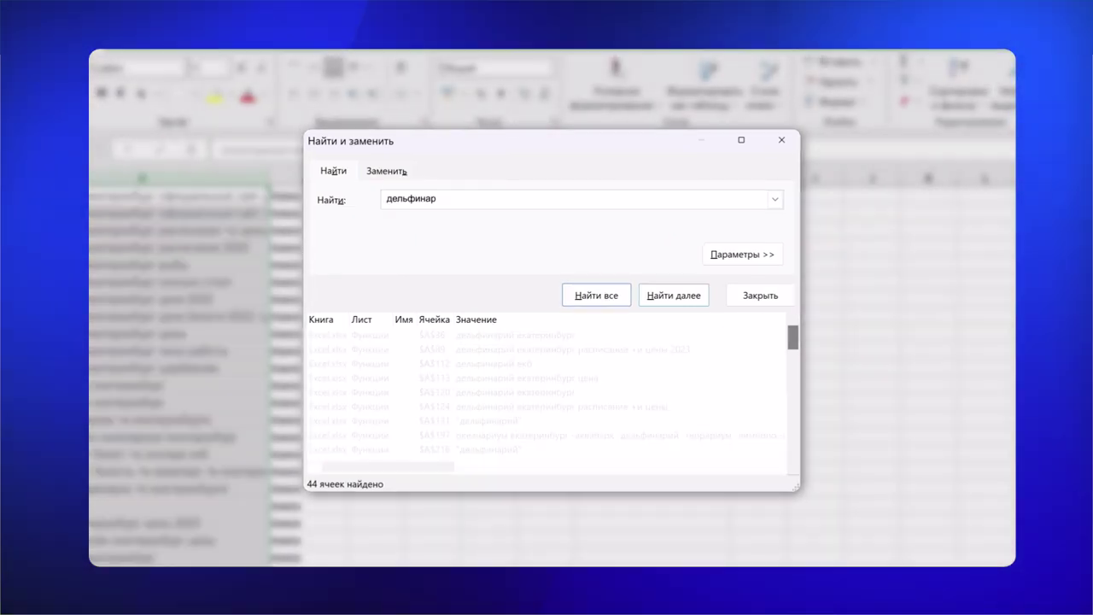
key(ctrl+a)
click(275, 131)
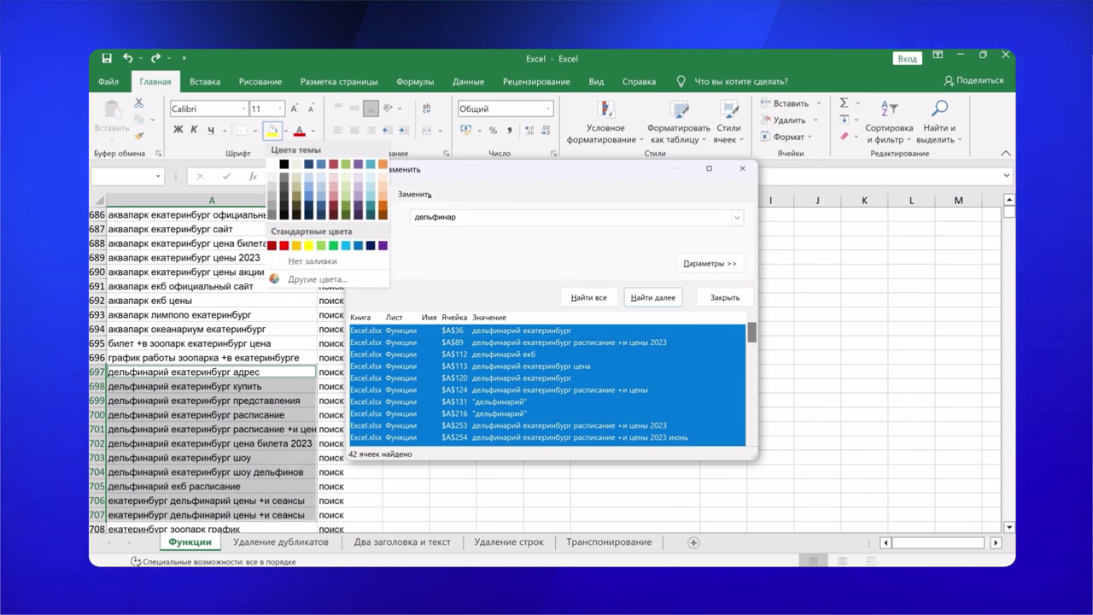
click(309, 245)
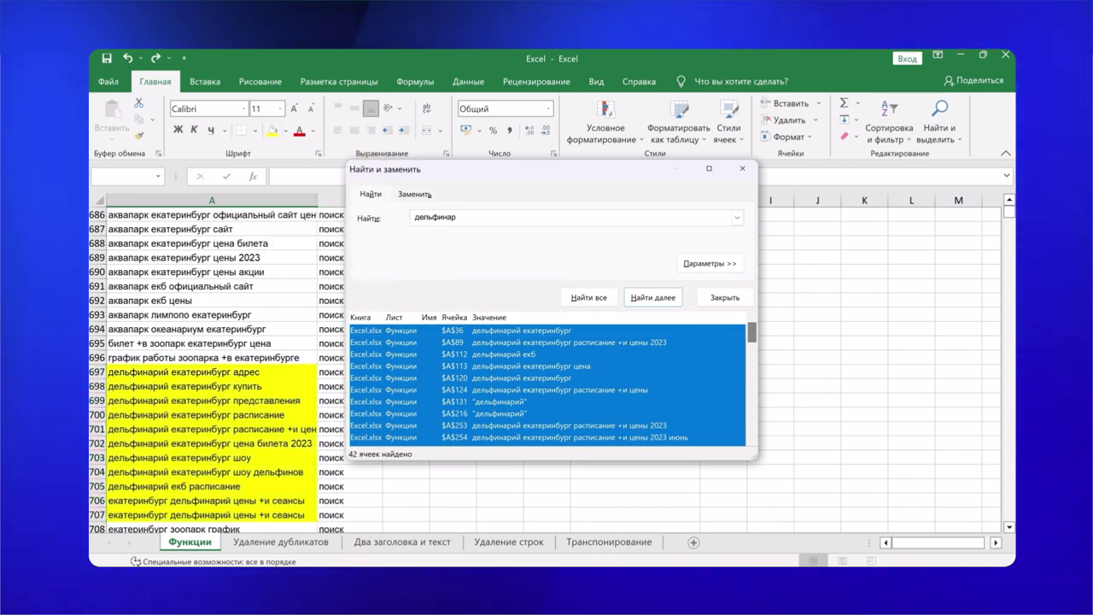
- Close Find and Replace and deselect the highlighted cells
click(724, 297)
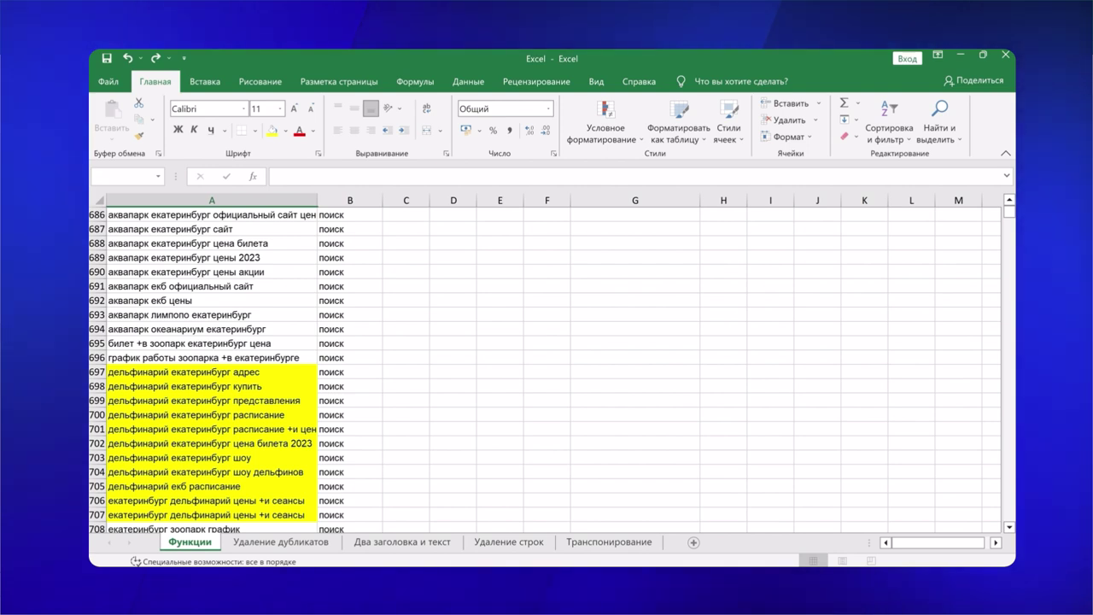
click(291, 359)
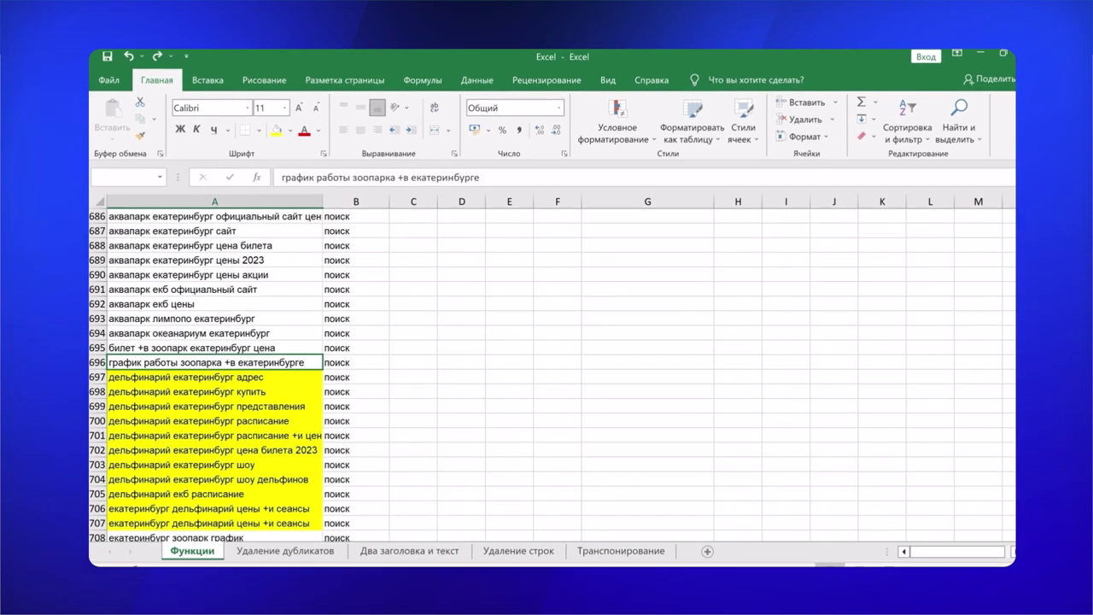
click(477, 177)
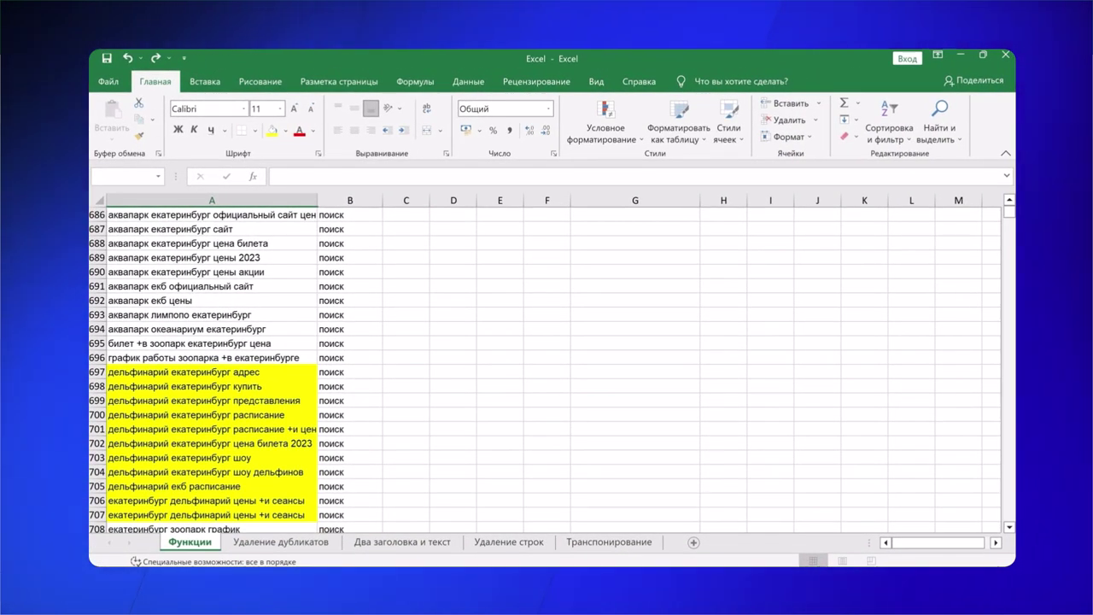
- Replace every '+' in column A rows 686–707 with nothing, then open the Удаление дубликатов sheet
drag(256, 215, 256, 516)
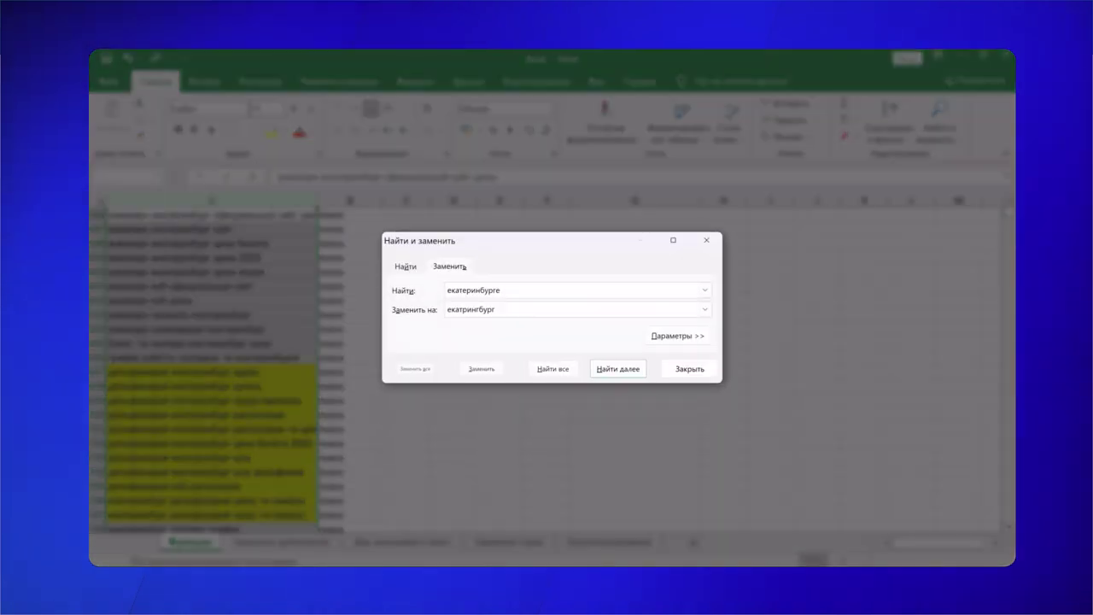
double_click(500, 289)
text(+)
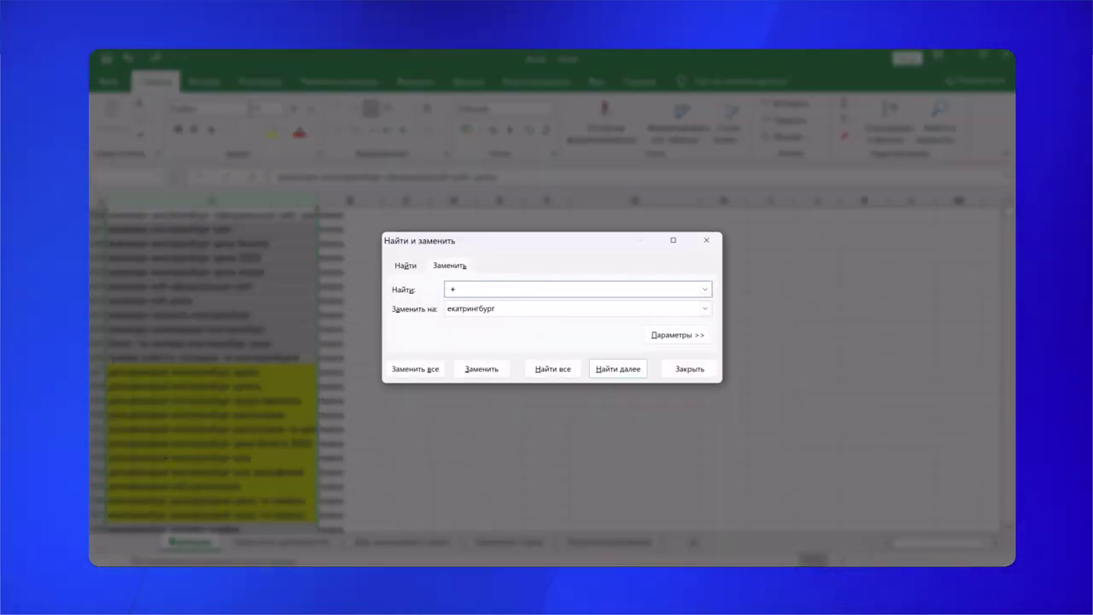
double_click(505, 306)
key(BackSpace)
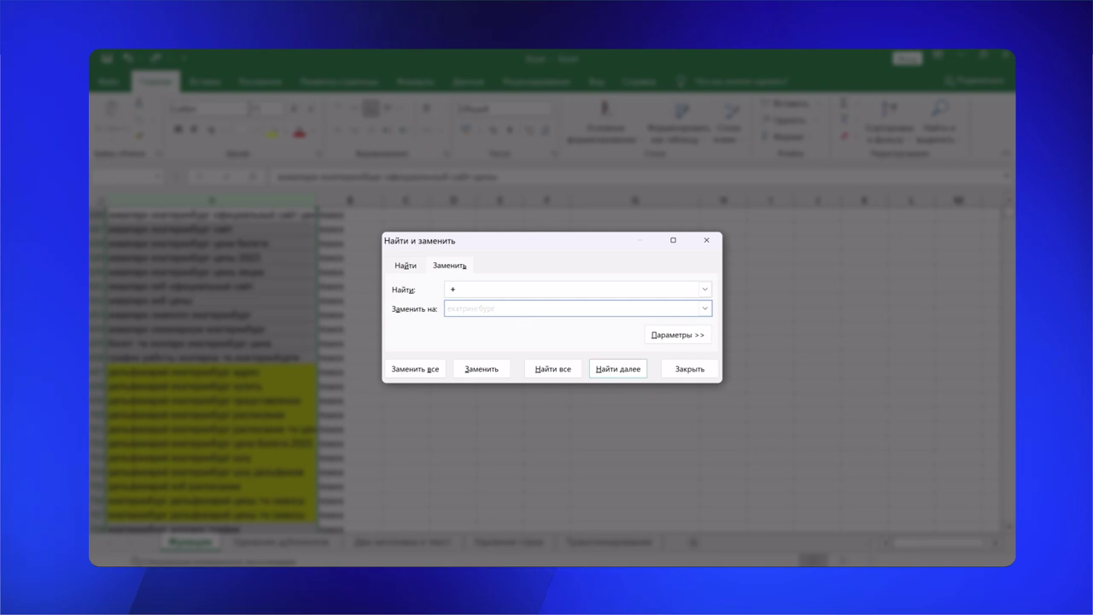
click(415, 369)
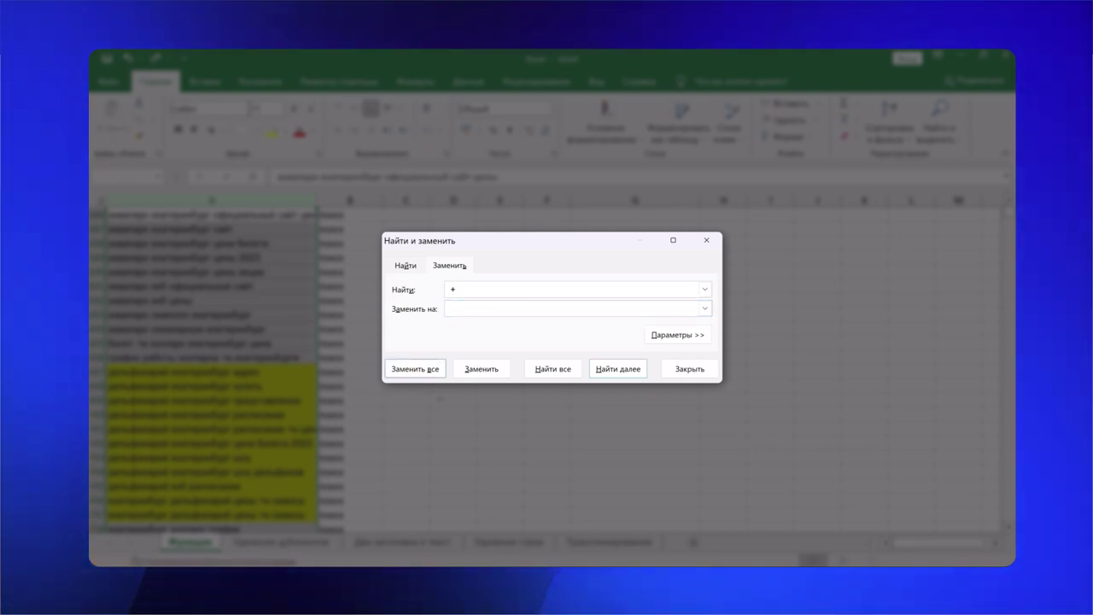
click(419, 369)
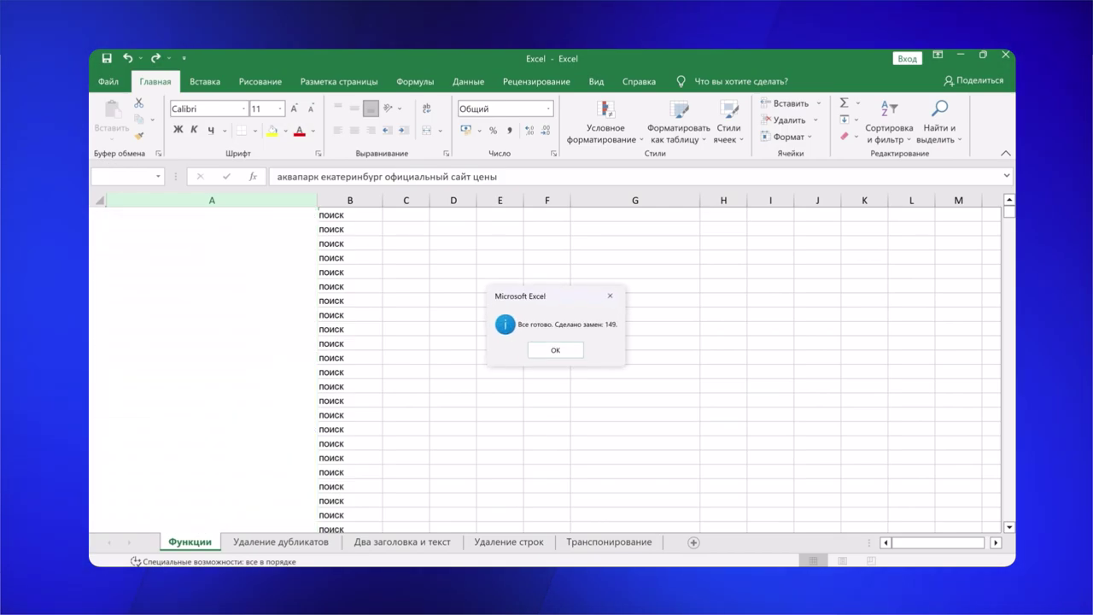
click(557, 350)
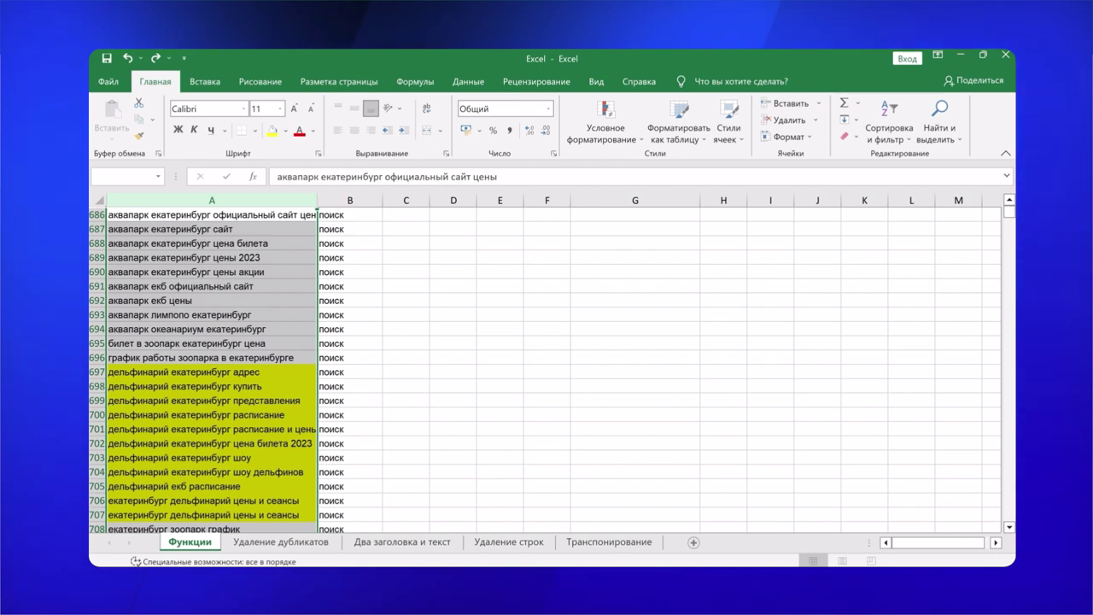
click(304, 542)
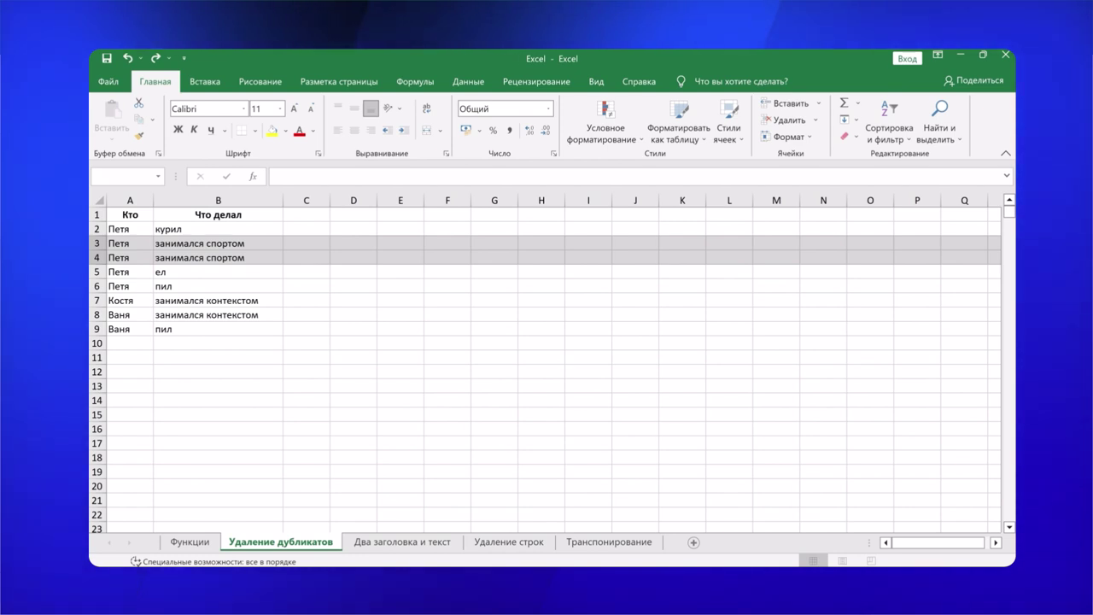
- Remove duplicates in column A (Кто) only, keeping the removal within the current selection
click(468, 81)
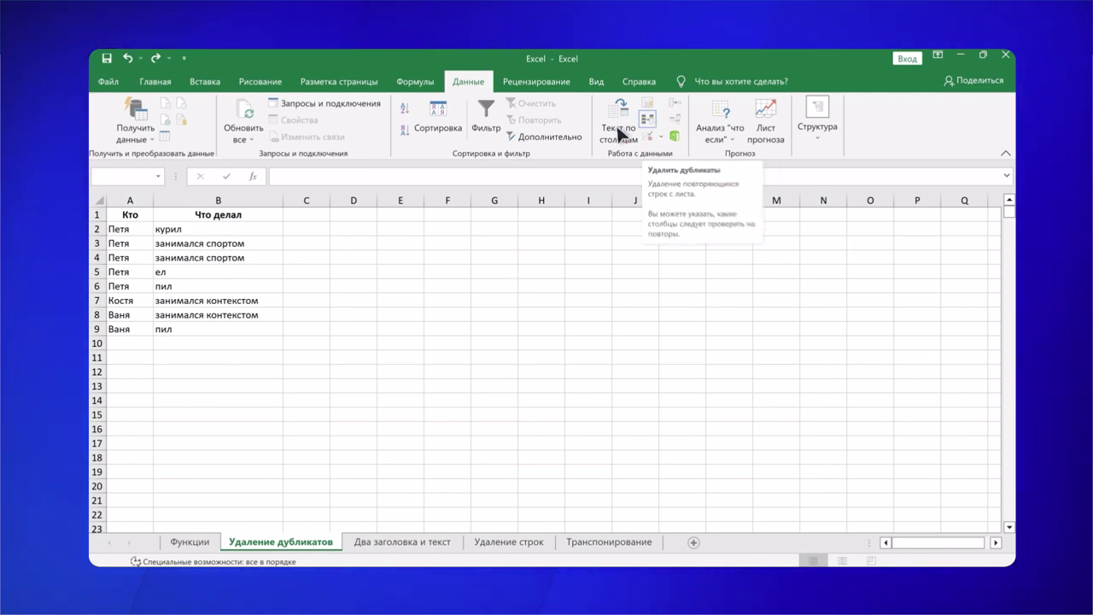
click(146, 200)
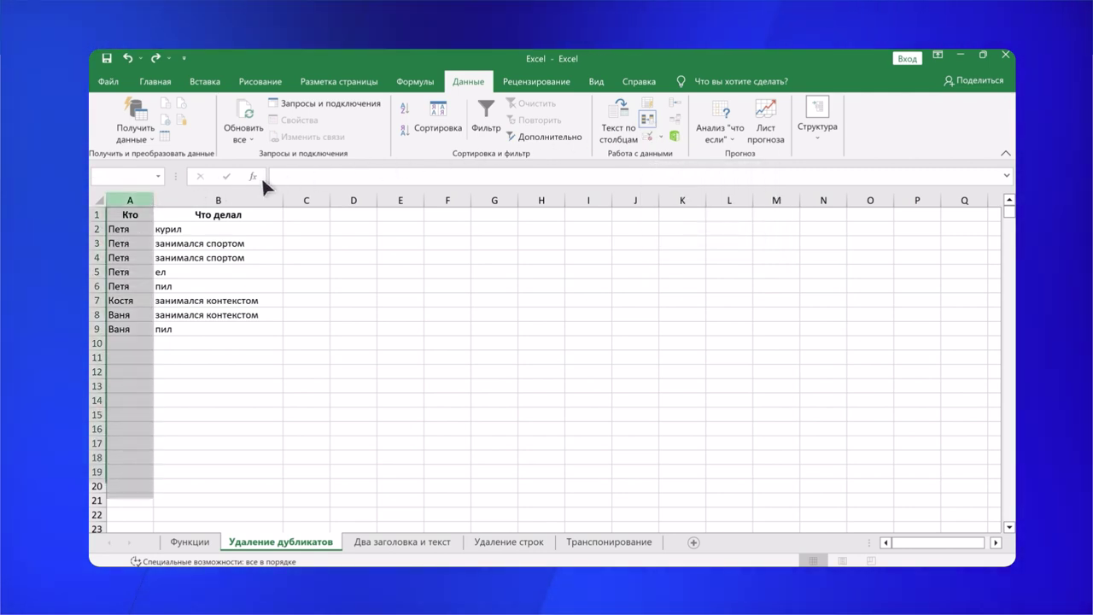
click(646, 117)
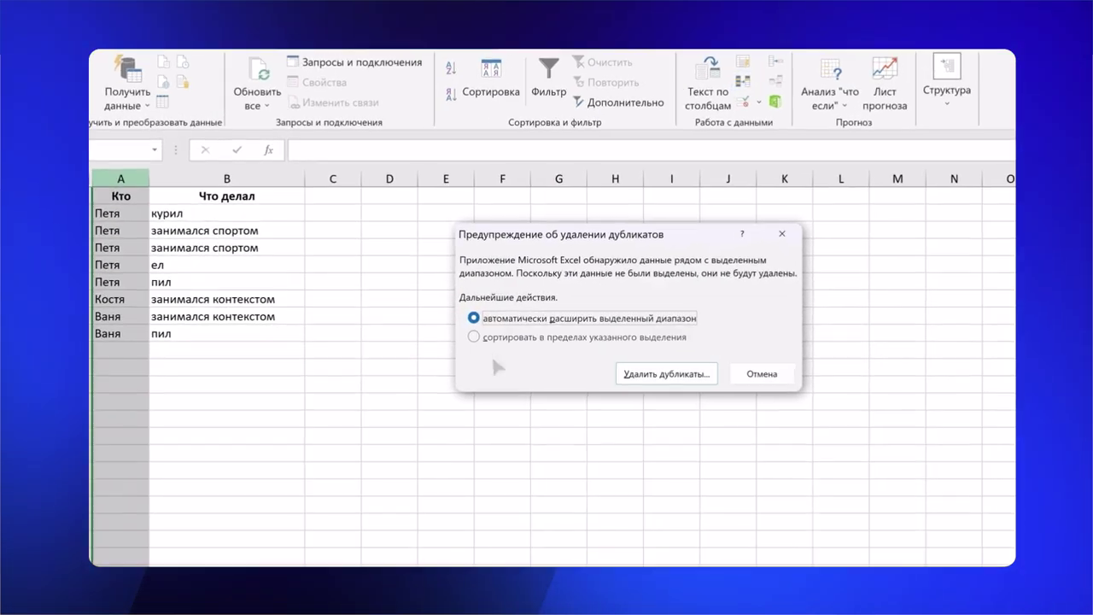
click(423, 334)
click(670, 374)
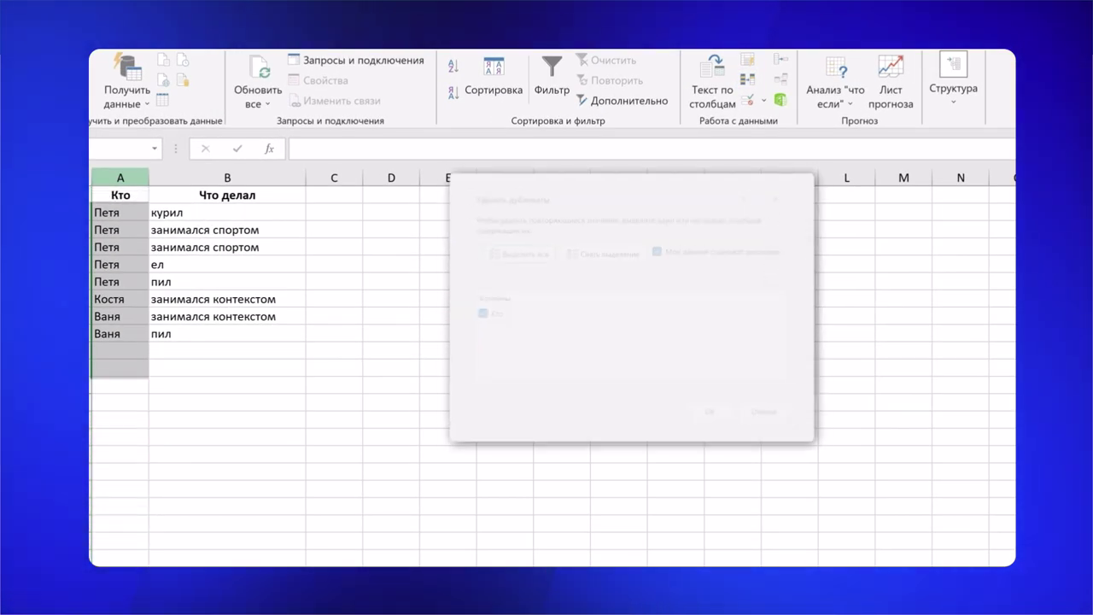
click(743, 435)
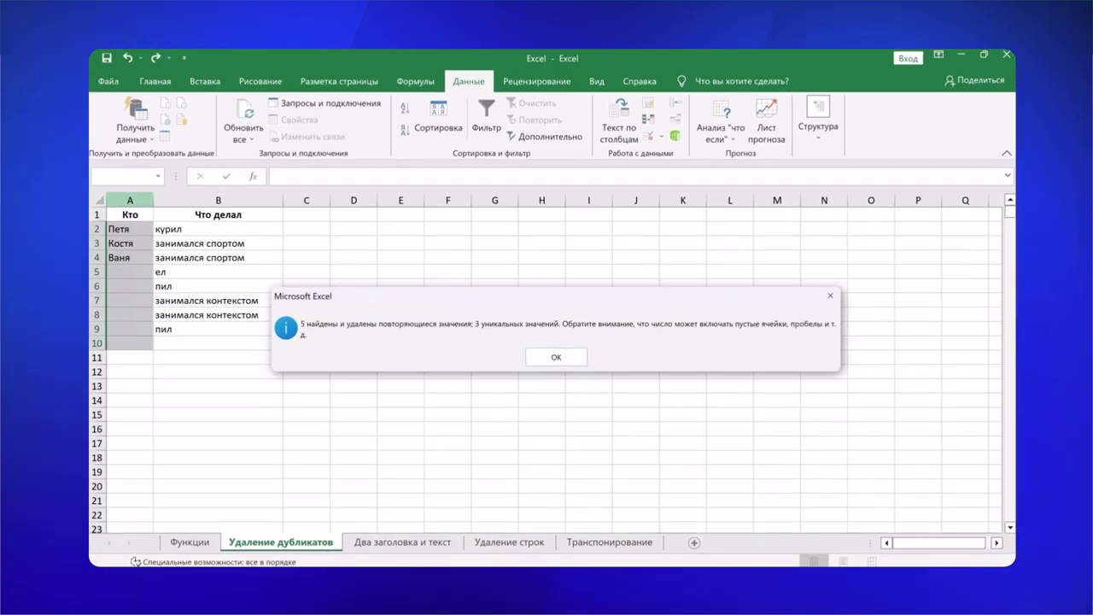
click(563, 352)
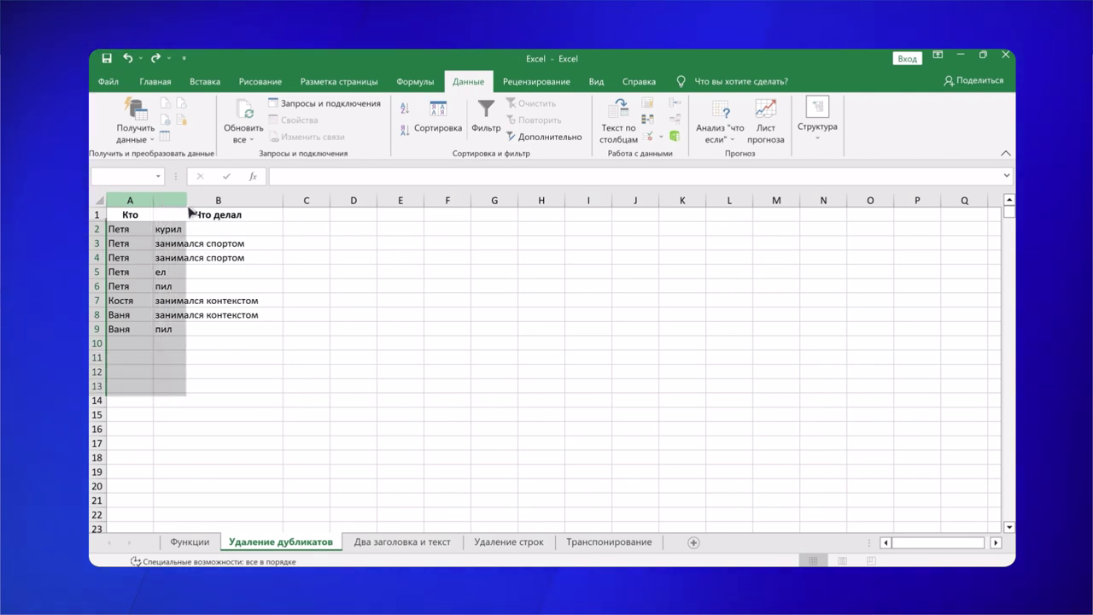
- Remove duplicate rows across A:B checking only Кто, leaving Петя, Костя and Ваня
drag(151, 222, 267, 212)
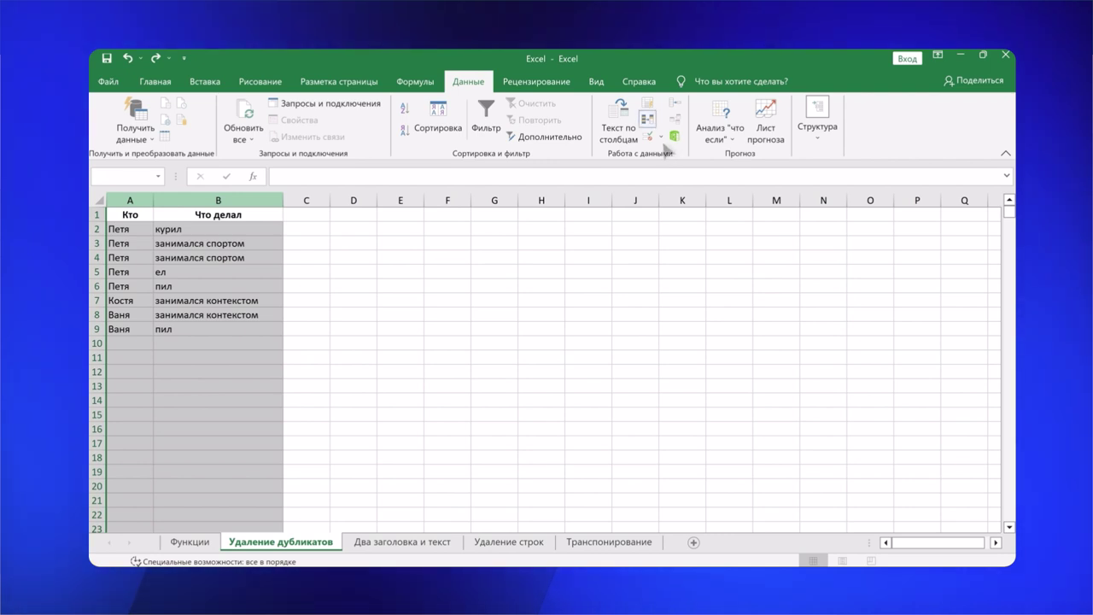
click(646, 117)
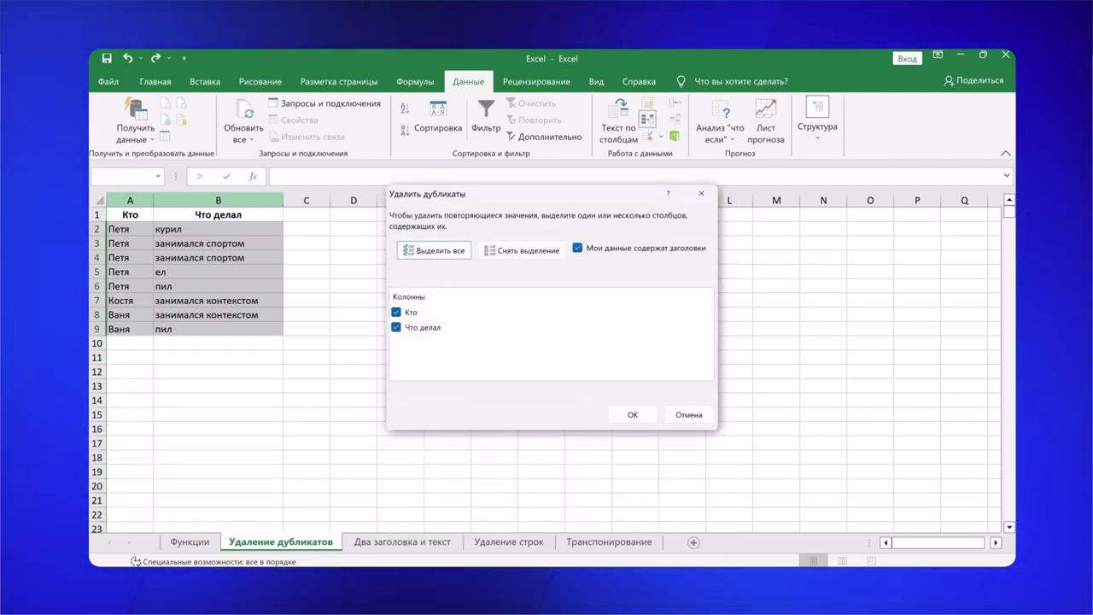
click(395, 327)
click(630, 414)
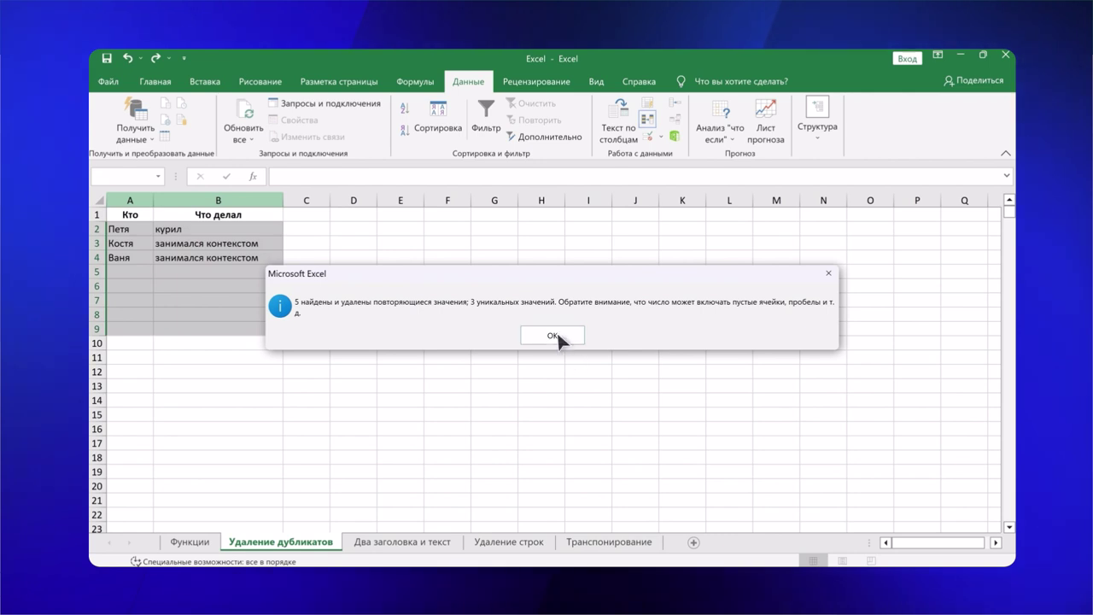
click(557, 330)
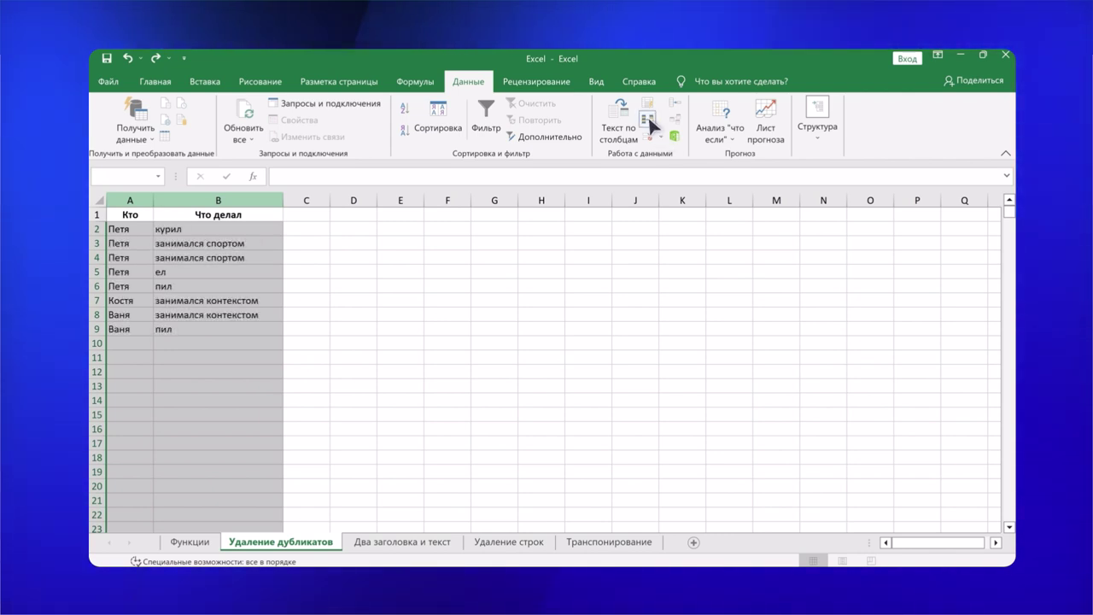
- Remove rows duplicated in both Кто and Что делал, then open the Два заголовка и текст sheet
click(648, 118)
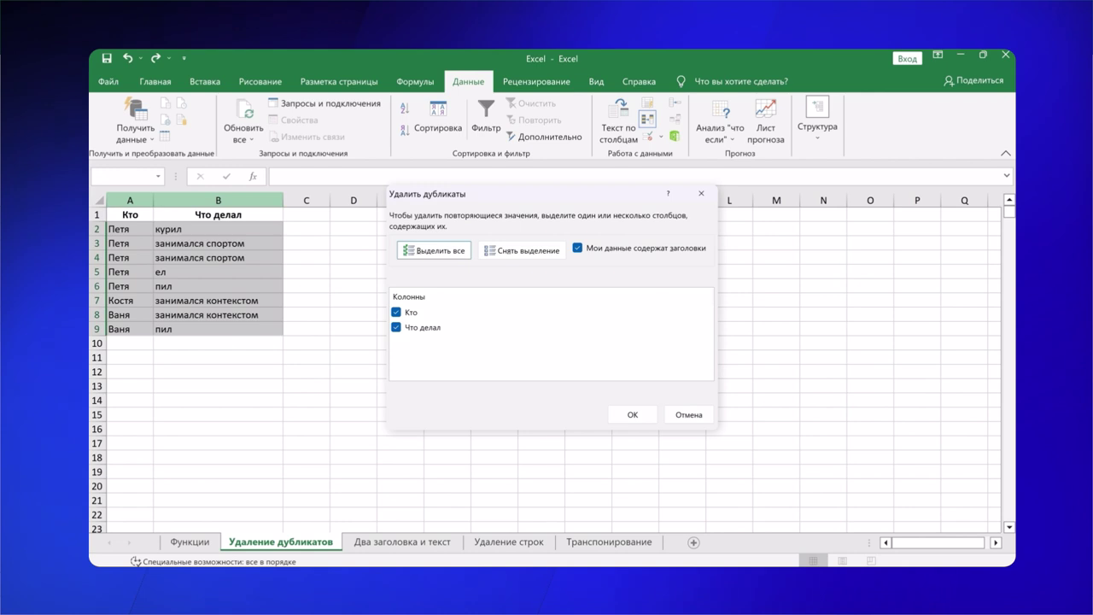
click(630, 416)
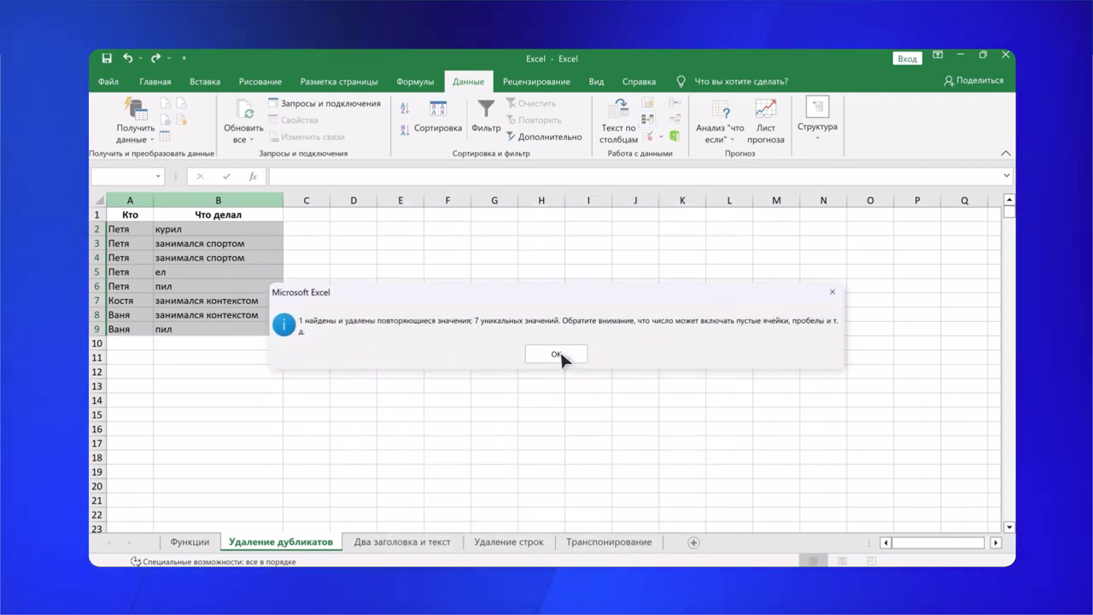
click(563, 358)
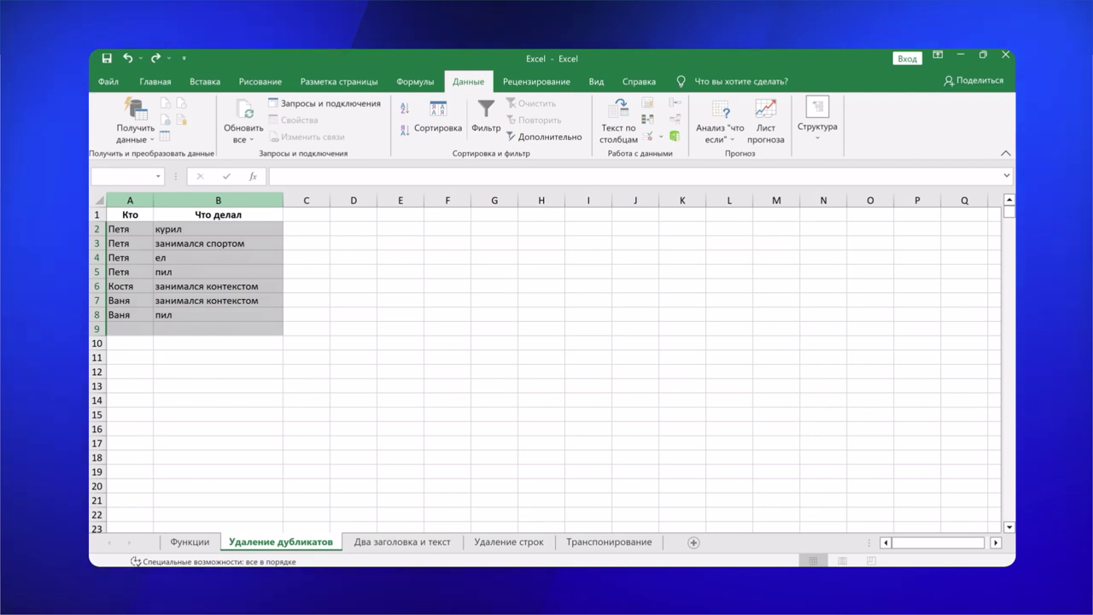
click(379, 543)
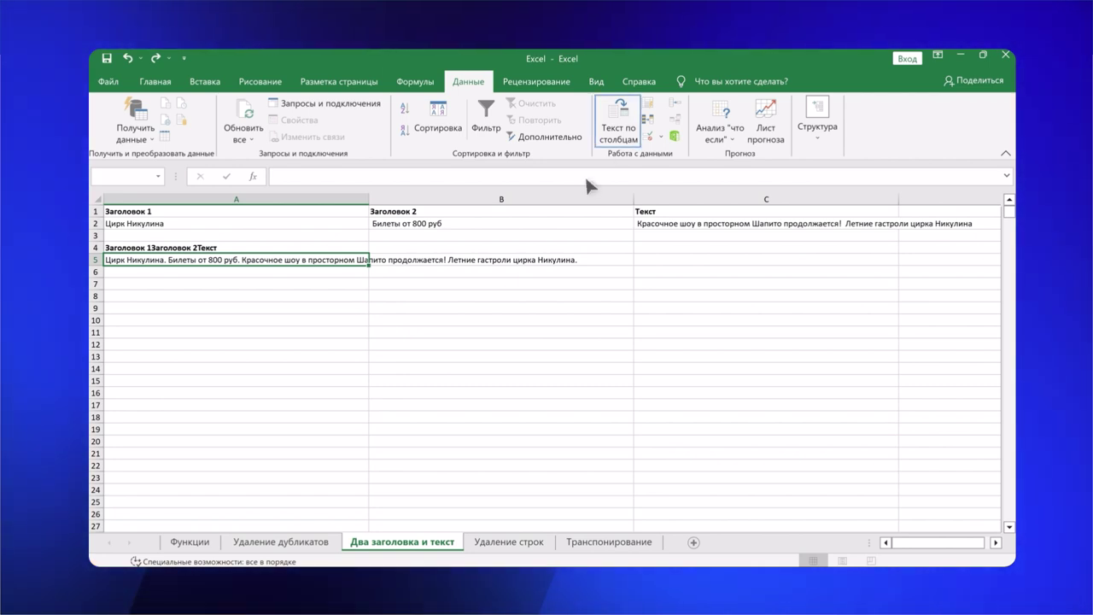
- Start Text to Columns on row 5, treating the text as delimited
click(619, 119)
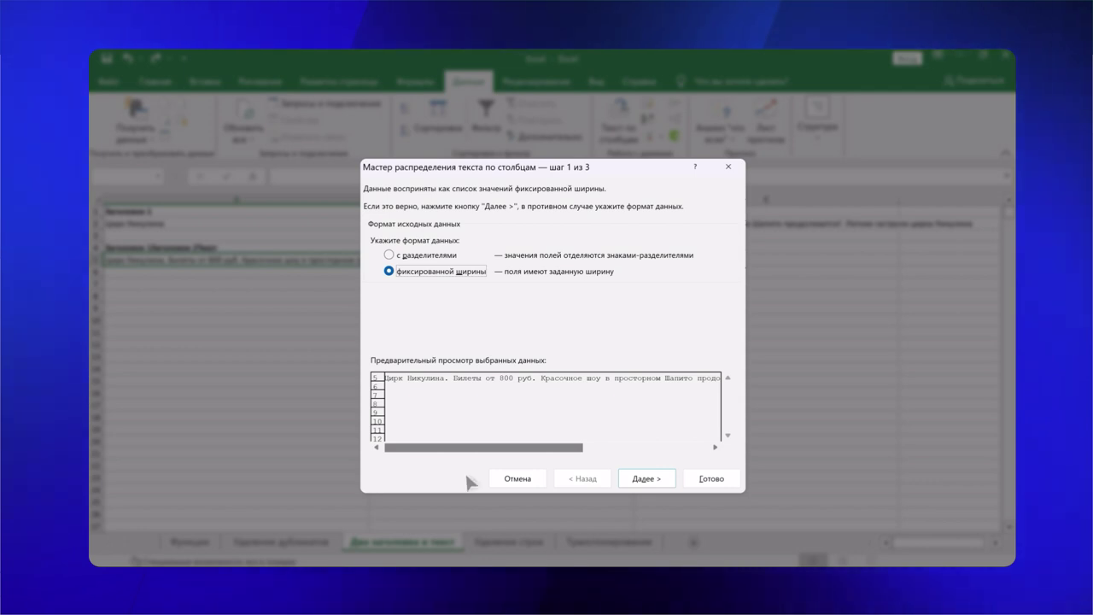
drag(581, 448, 715, 452)
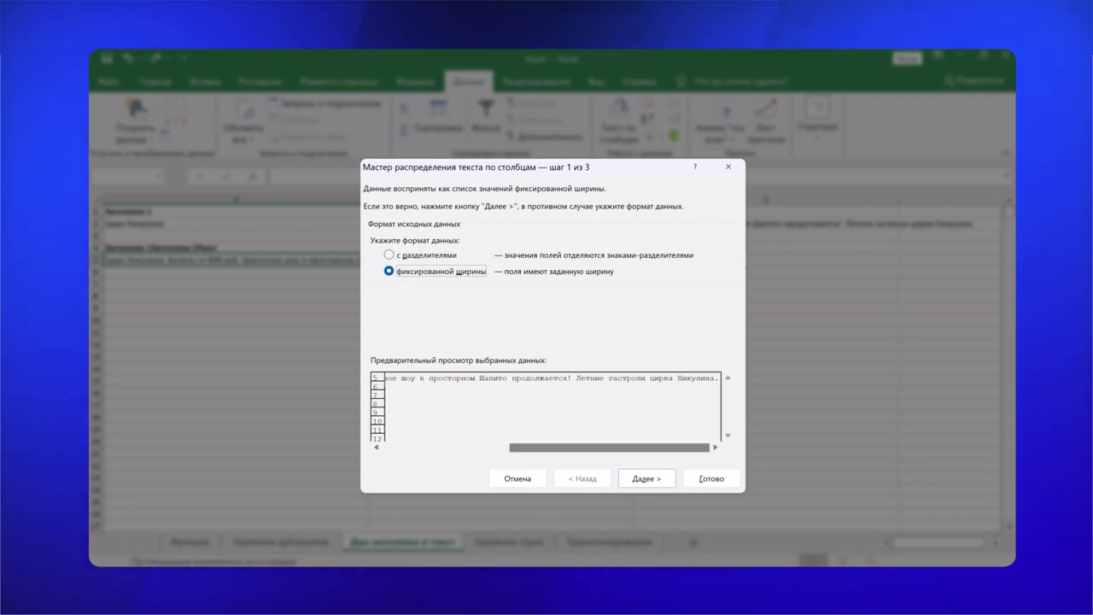
click(389, 254)
click(654, 480)
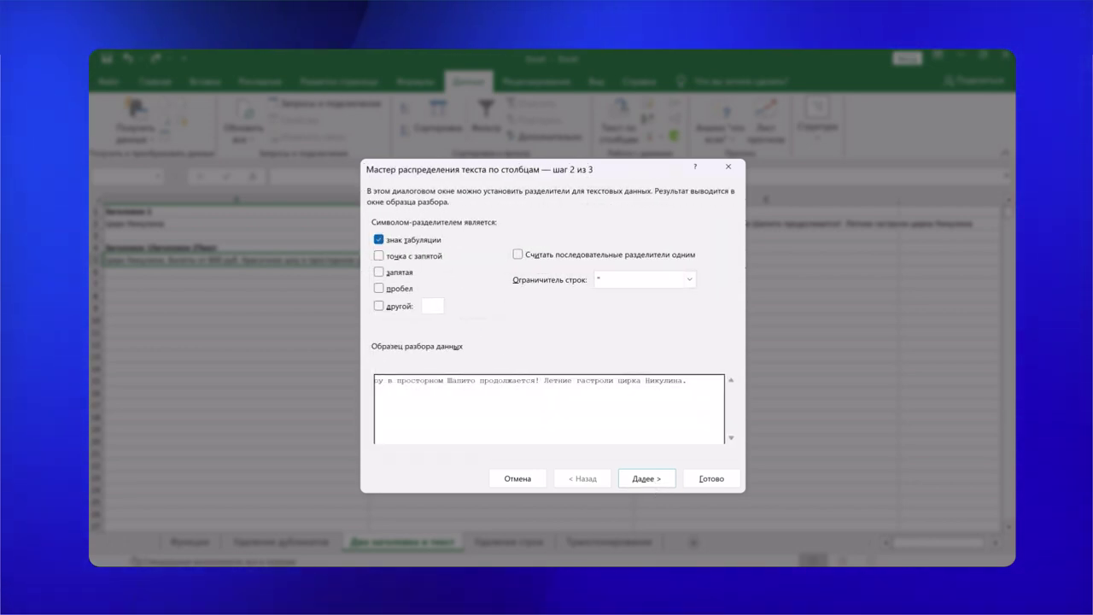
- Split row 5 on full stops instead of tabs into three columns, then open Удаление строк
click(386, 304)
text(.)
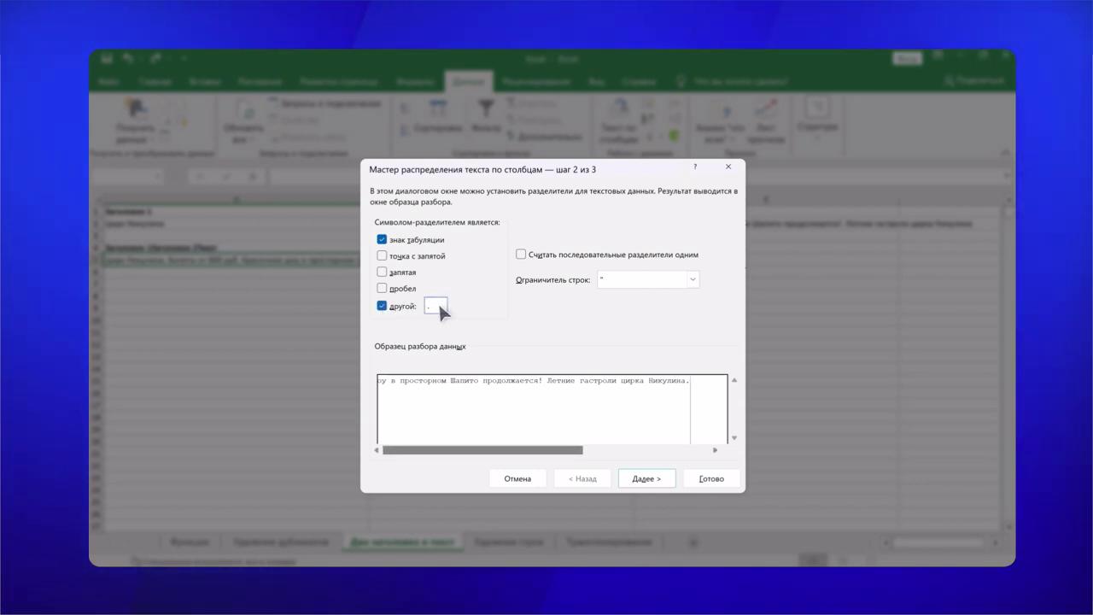
click(383, 240)
drag(583, 452, 710, 455)
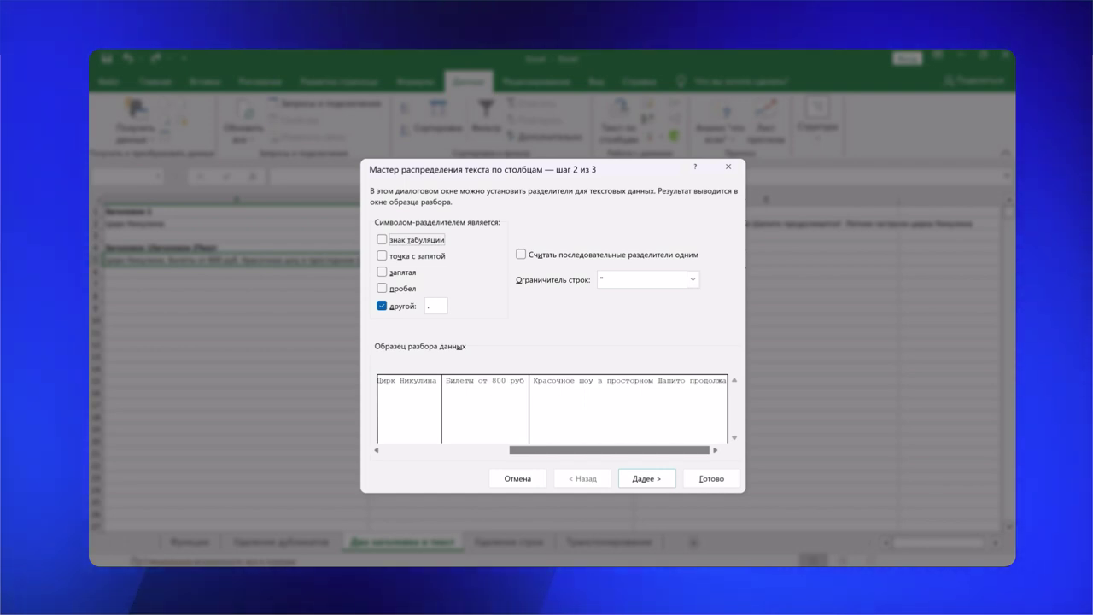
click(711, 478)
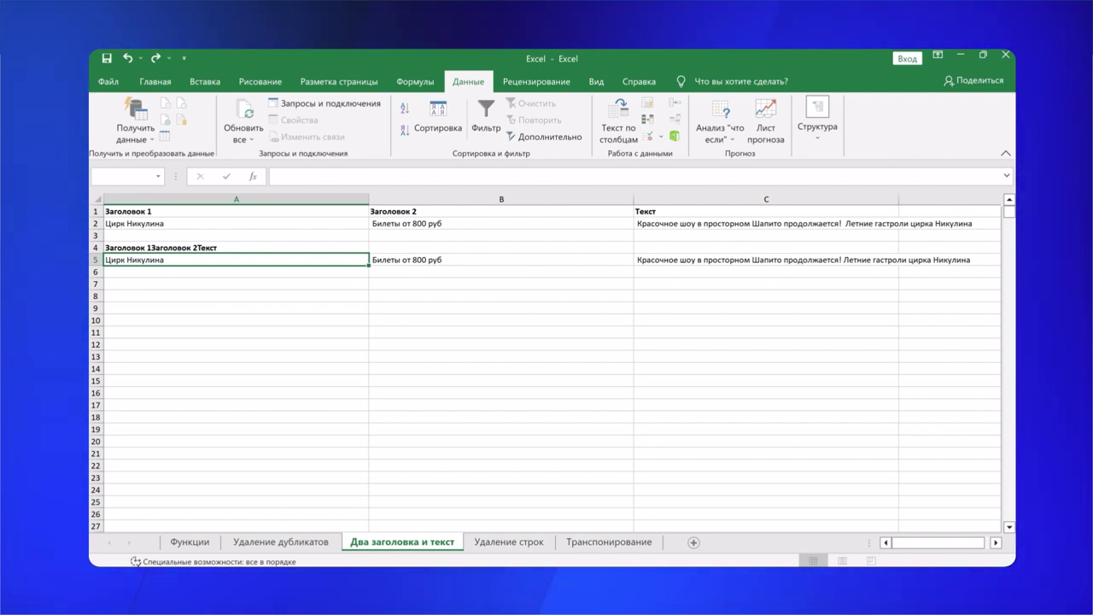
click(502, 538)
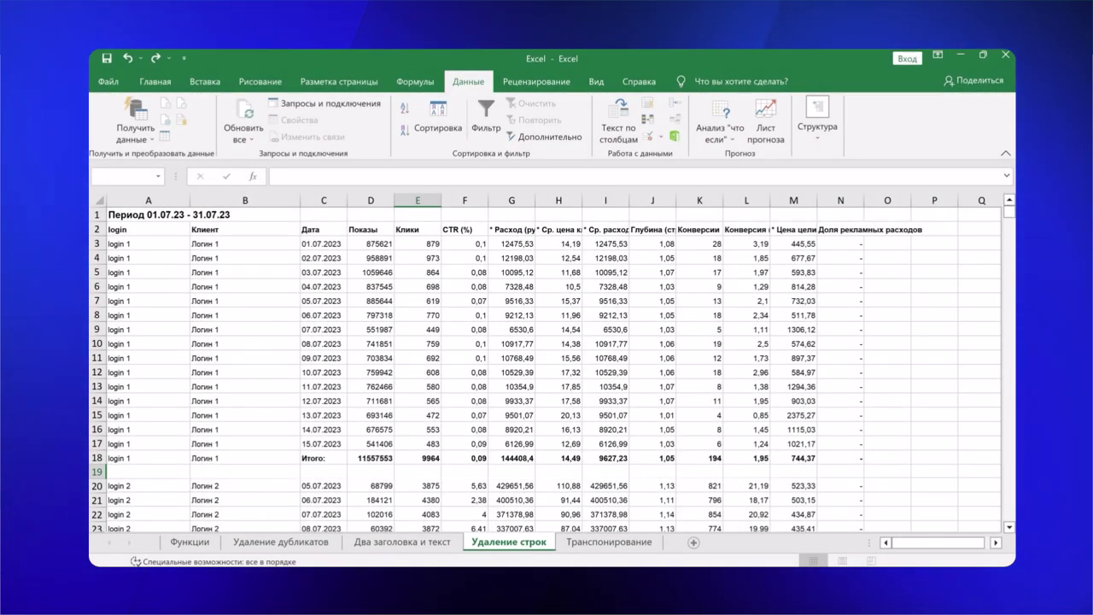
- Select the whole report and pick only its blank cells via Go To Special
key(ctrl+a)
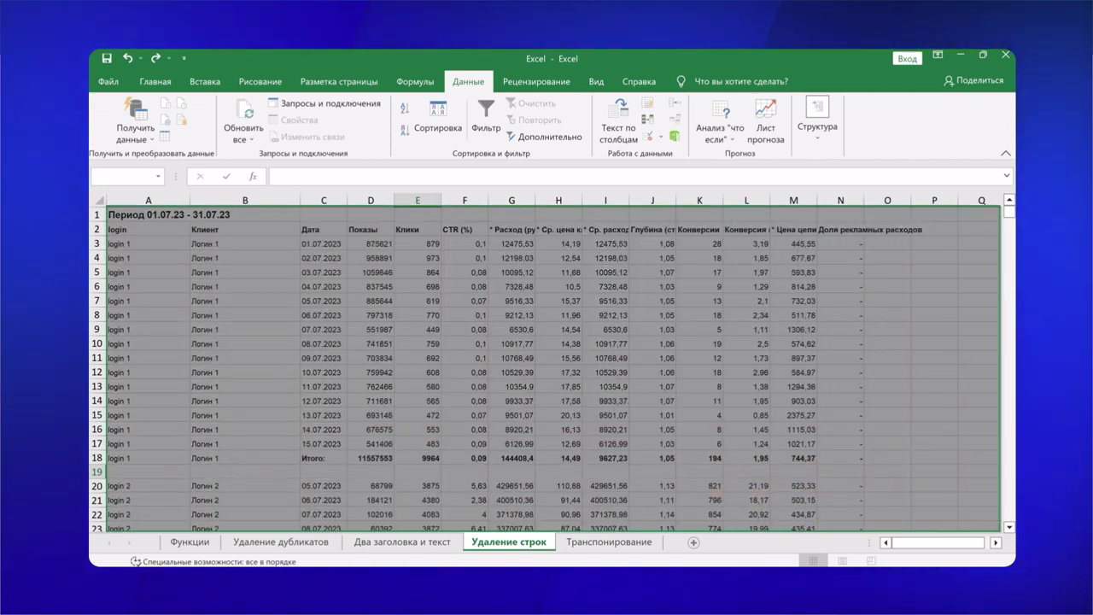
key(F5)
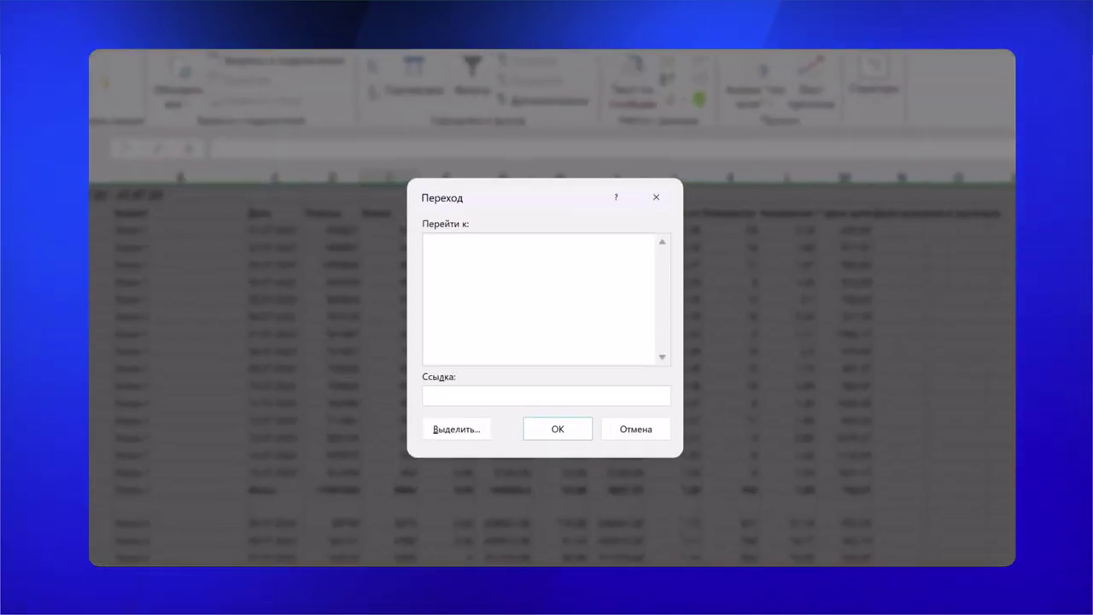
click(467, 433)
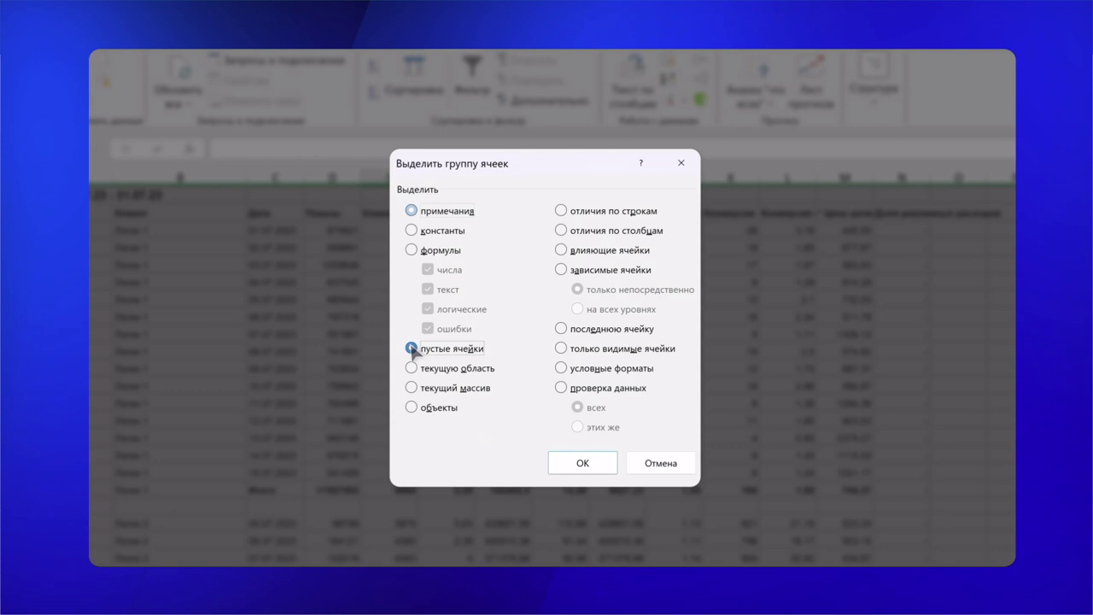
click(582, 465)
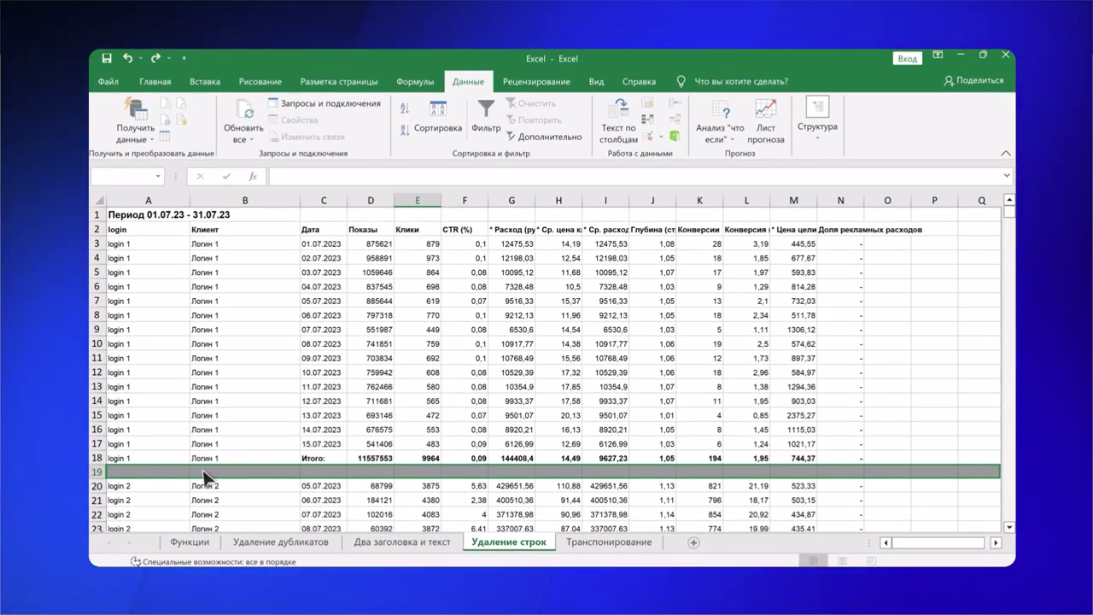
- Delete the entire rows of the blank cells, then undo since the title row vanished
right_click(238, 469)
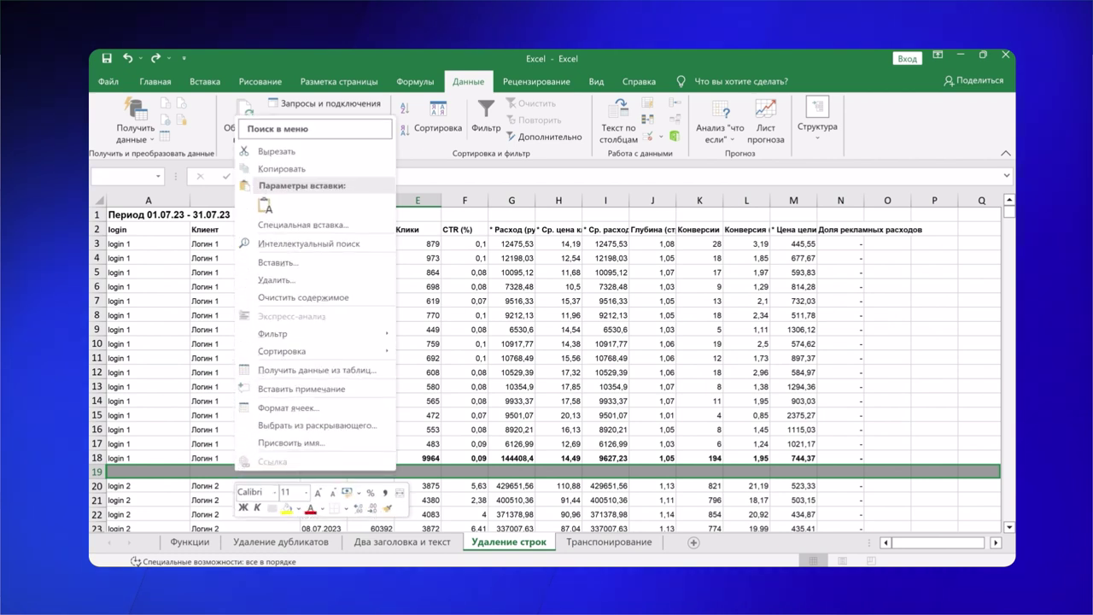
click(282, 280)
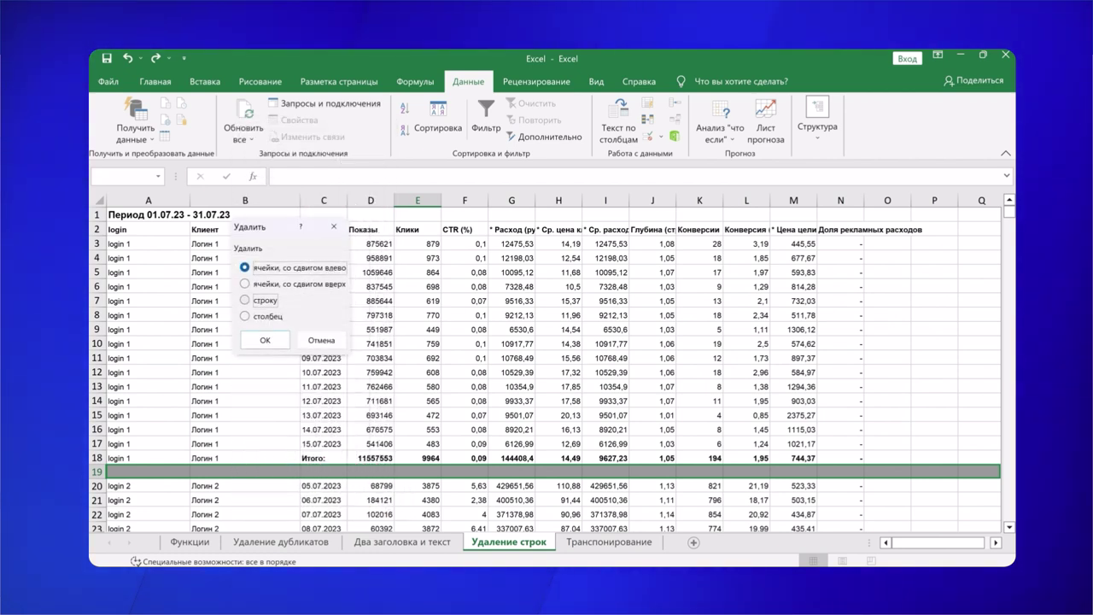
click(245, 300)
click(265, 340)
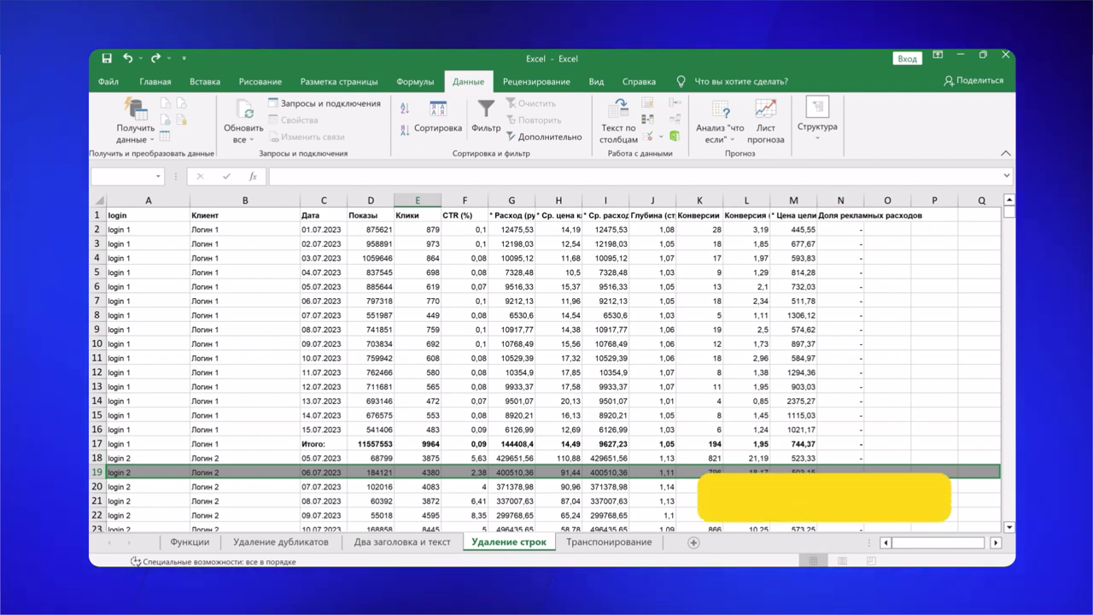
key(ctrl+z)
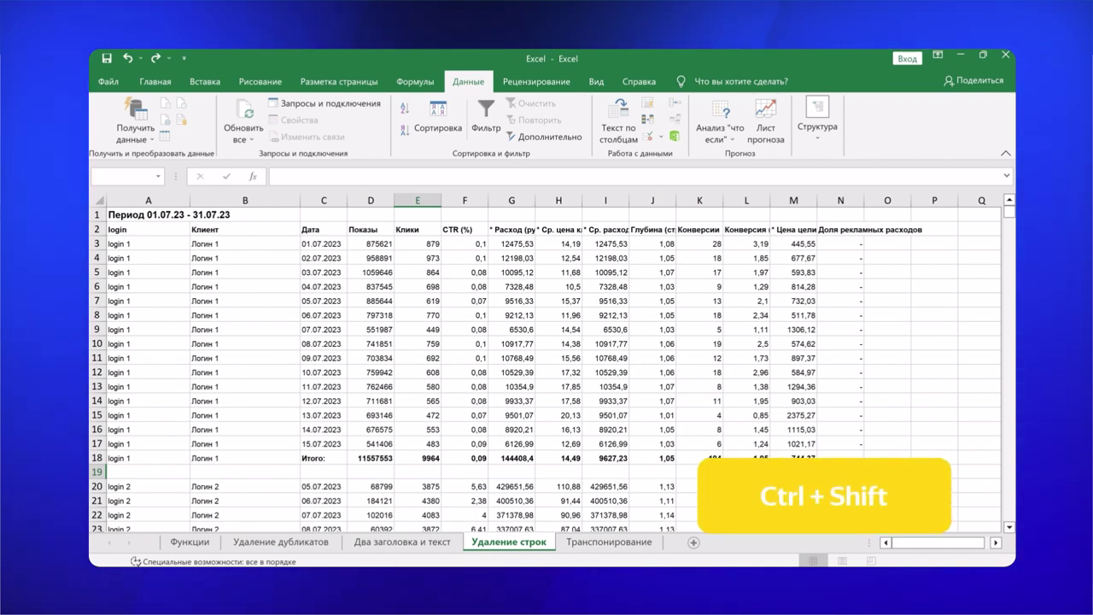
- Select the blank cells from the header row to the end of the data
key(ctrl+shift+End)
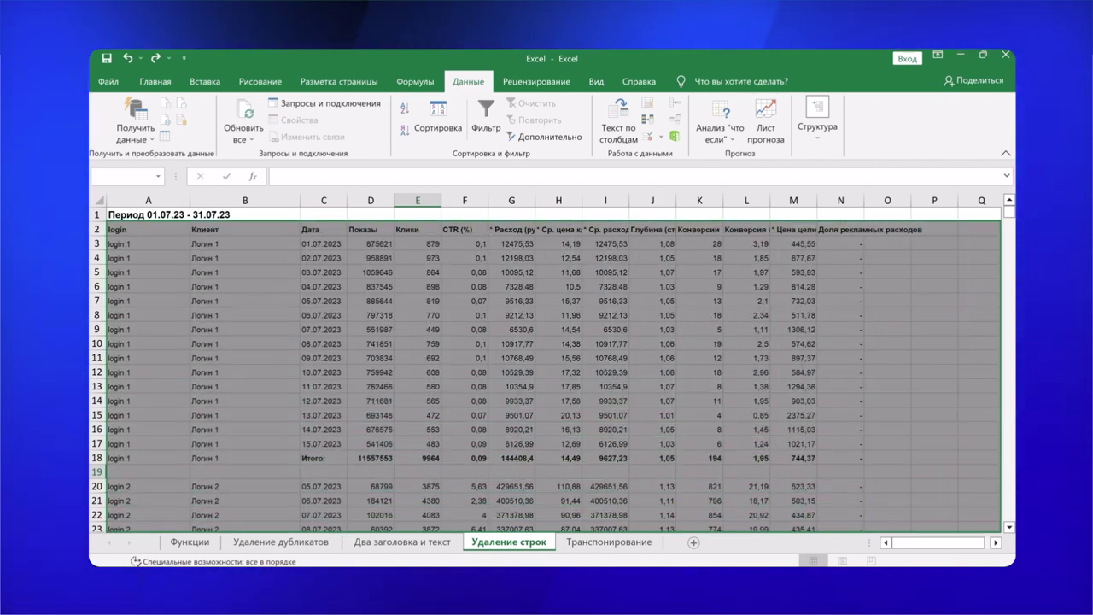
key(F5)
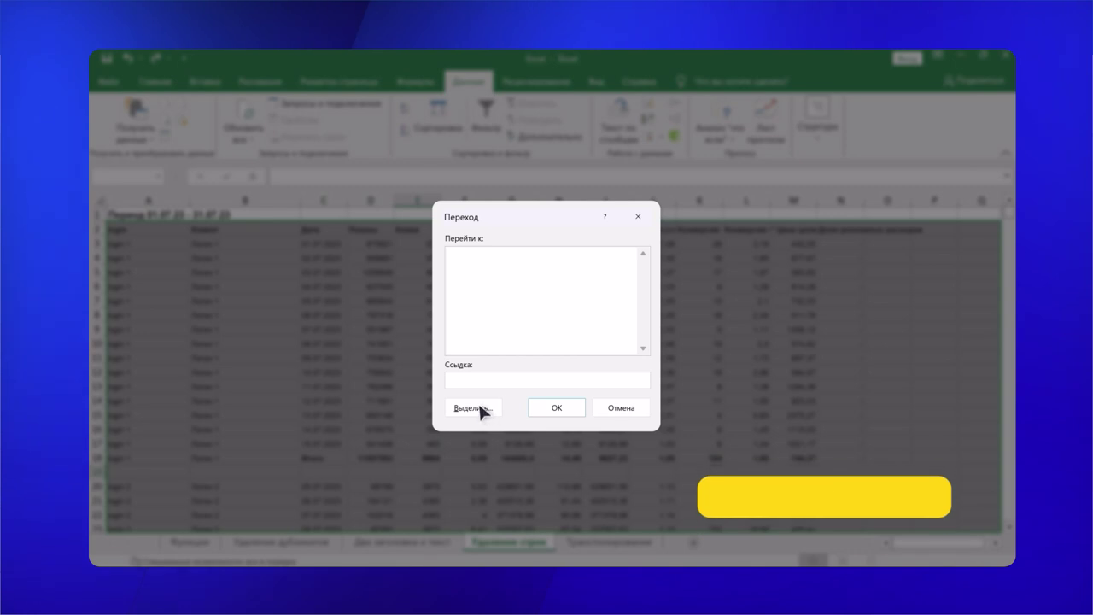
click(478, 408)
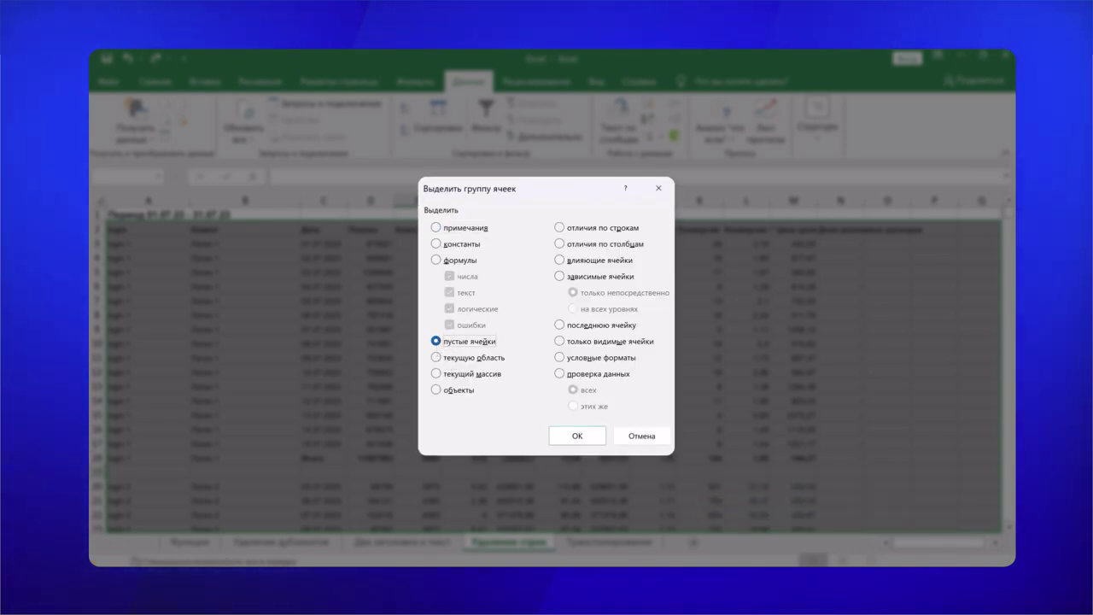
click(583, 437)
- Delete the entire blank row 19, then open the Транспонирование sheet
right_click(230, 476)
click(285, 284)
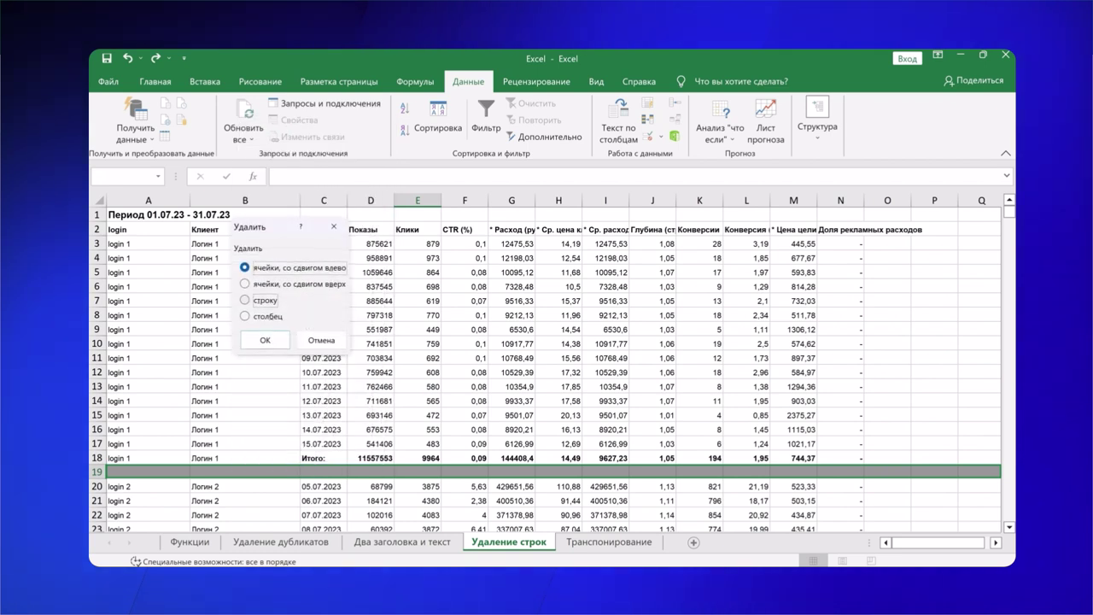
click(280, 339)
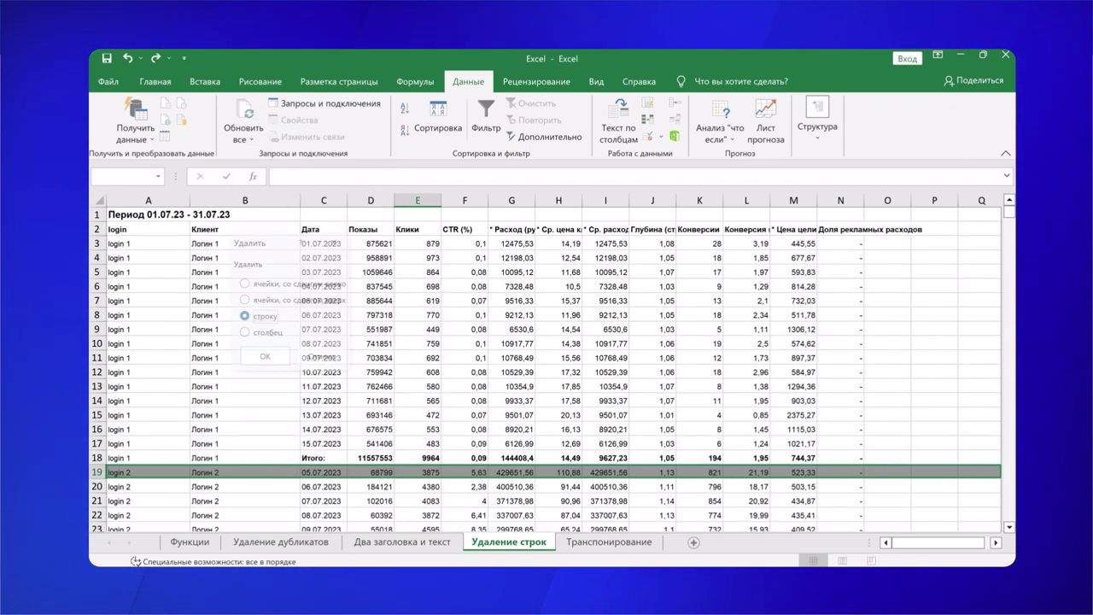
click(605, 542)
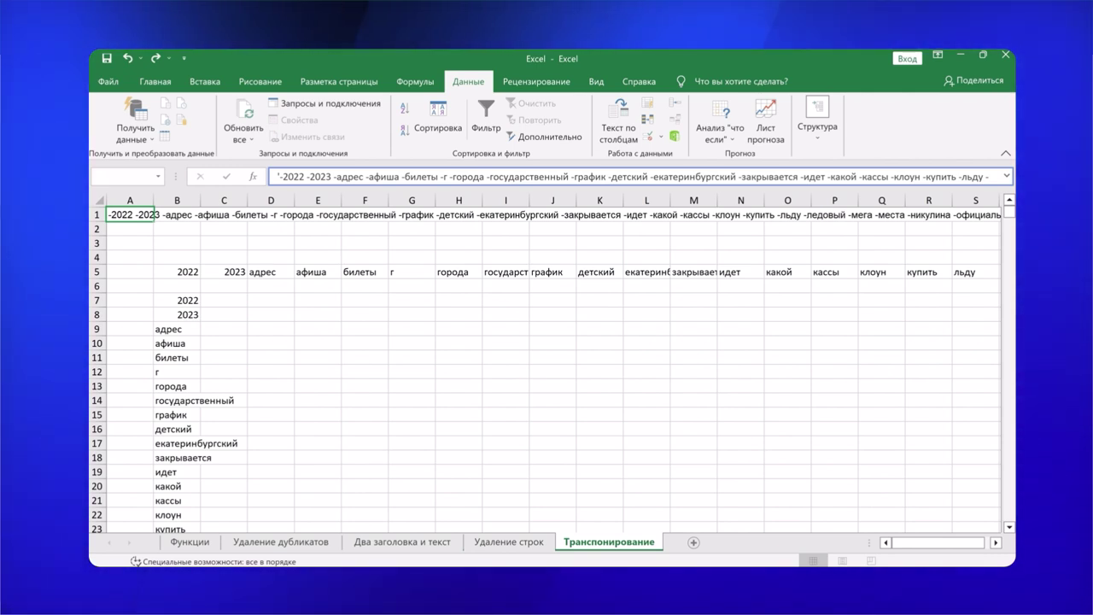
- Split the row 1 keyword string with Text to Columns, Delimited, using '-' as the separator
click(623, 133)
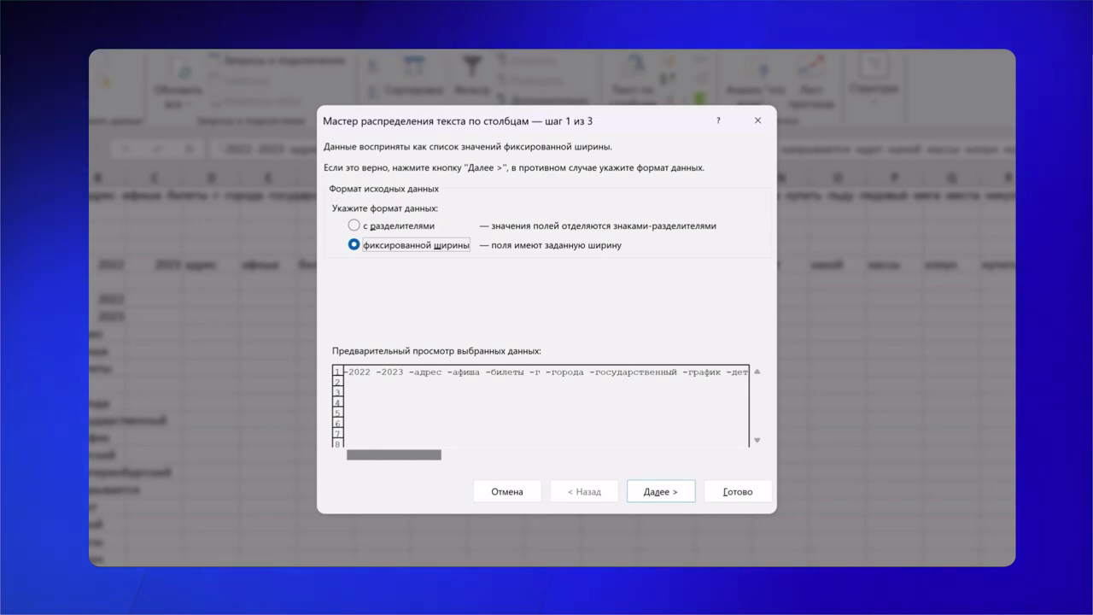
click(668, 492)
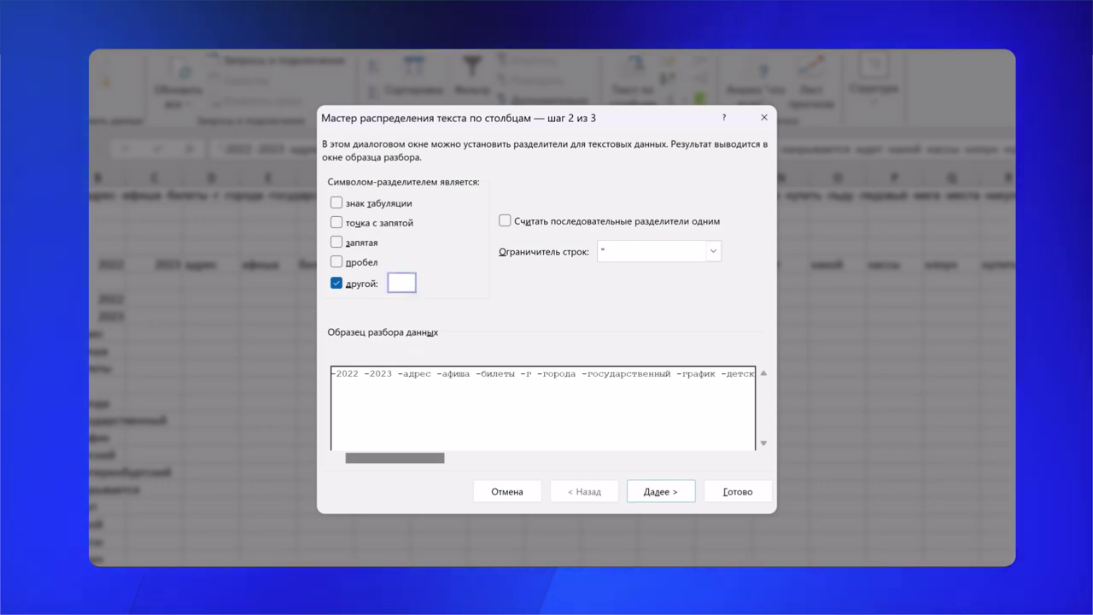
text(-)
click(678, 499)
click(747, 497)
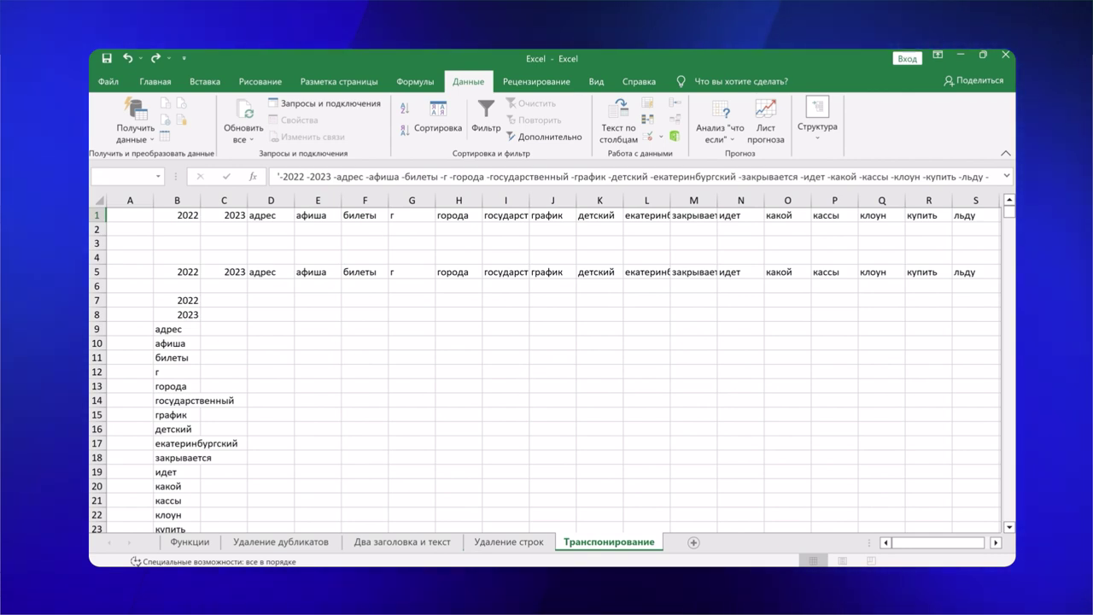
- Copy the row 1 keywords and paste them transposed down a column starting at D8
key(ctrl+shift+Right)
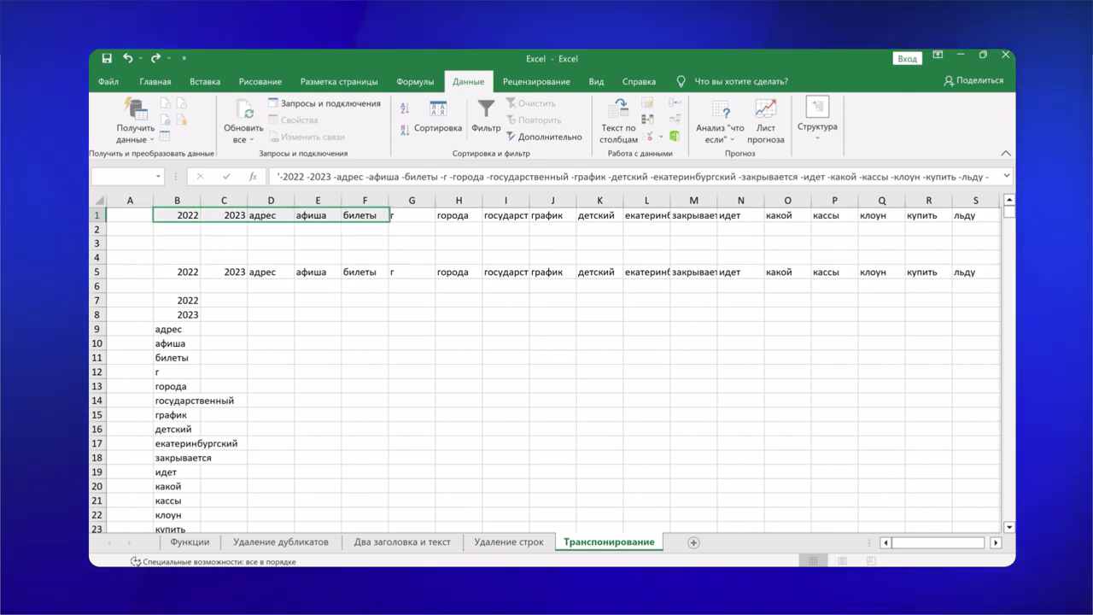
key(ctrl+c)
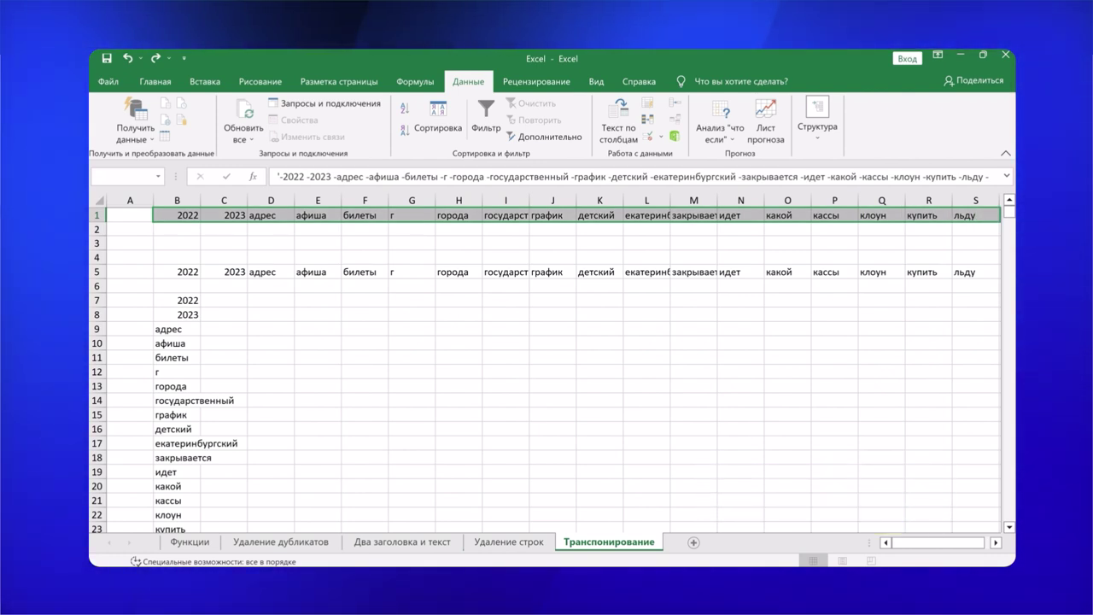
click(268, 316)
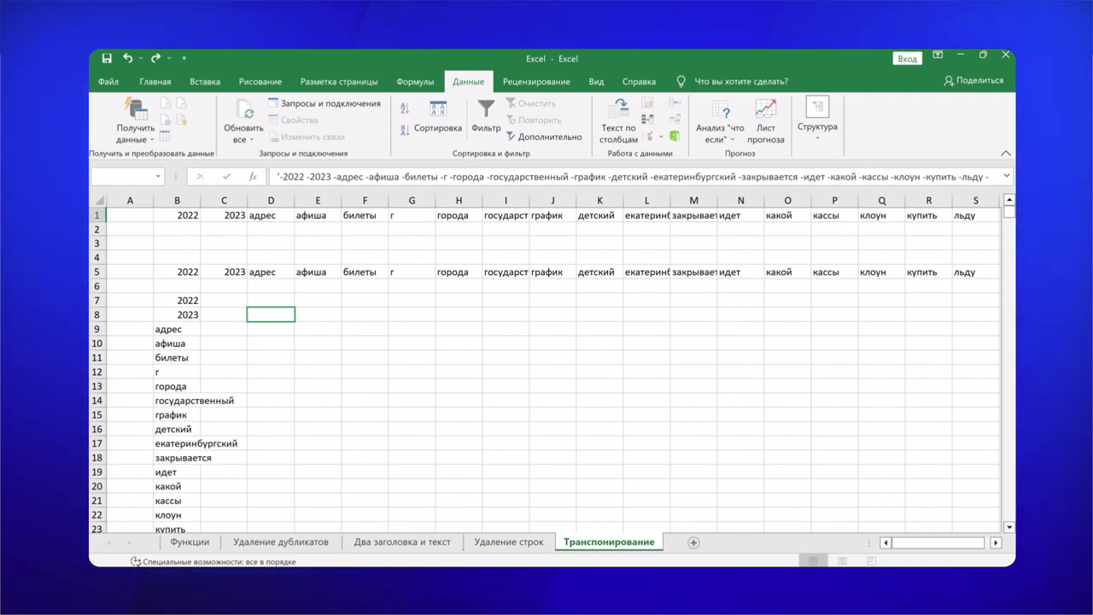
right_click(294, 314)
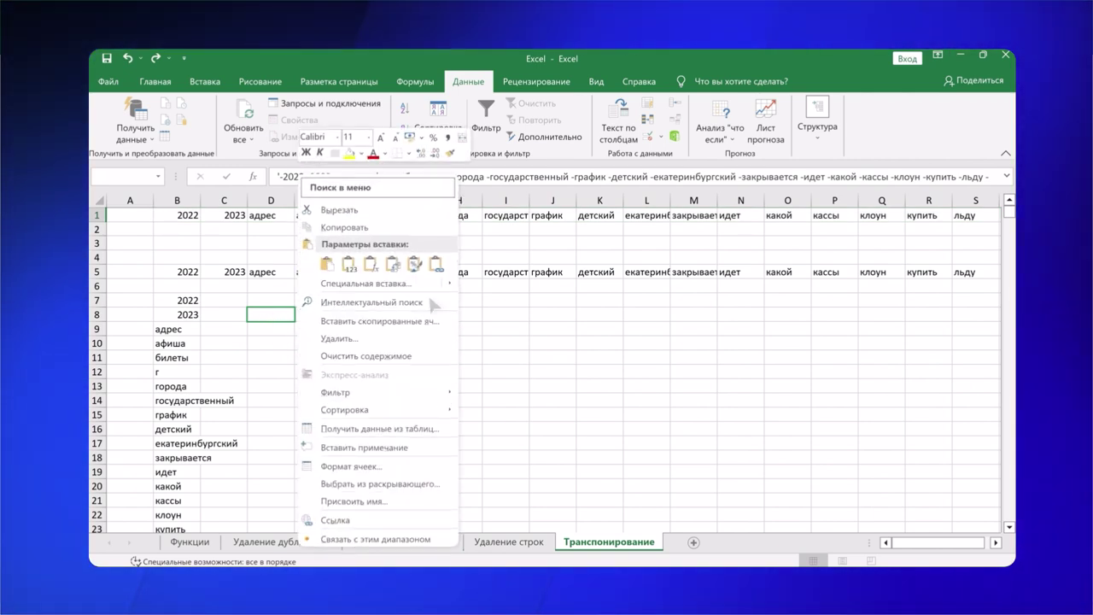
click(391, 261)
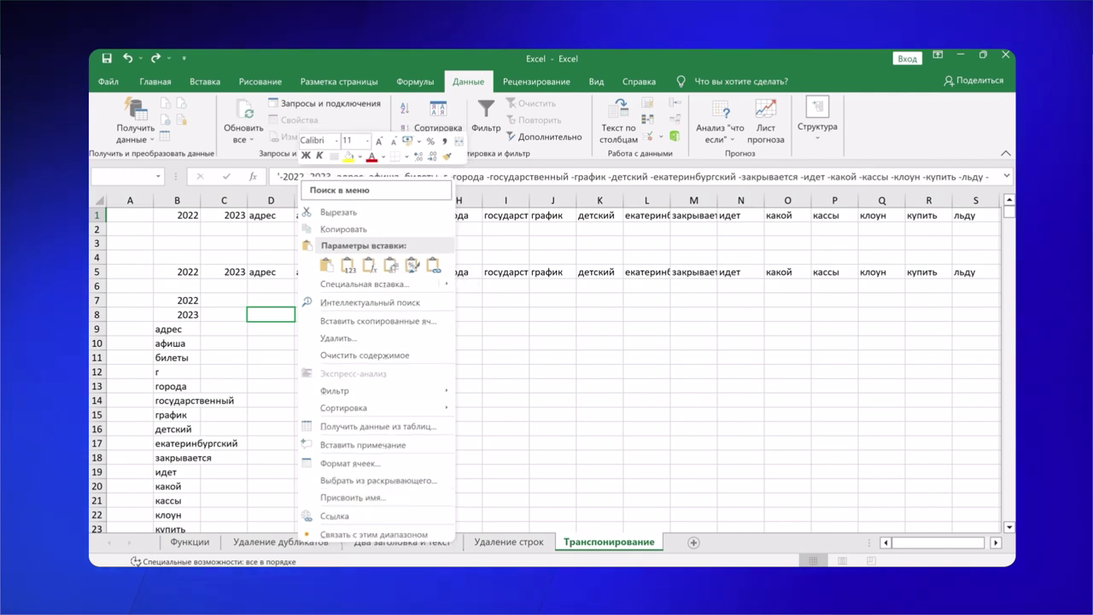